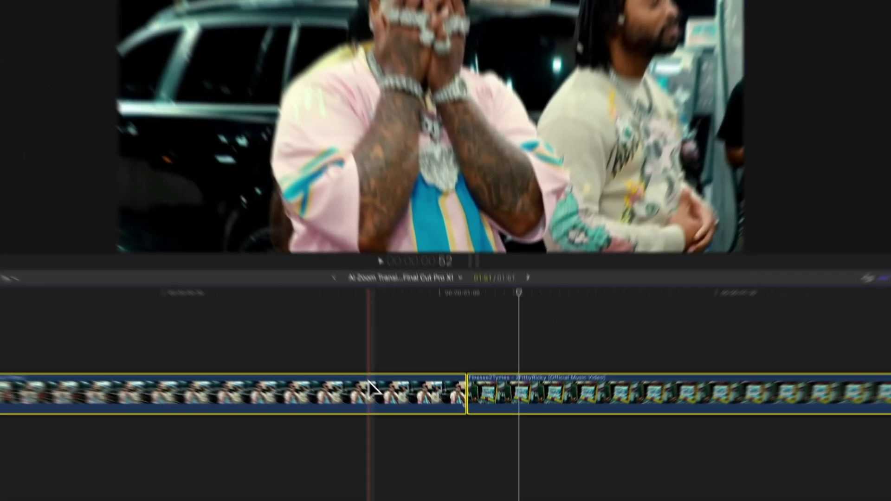
Lift both video clips above the primary storyline and butt the arcade clip against the end of the first clip
drag(396, 406, 398, 362)
drag(495, 324, 557, 325)
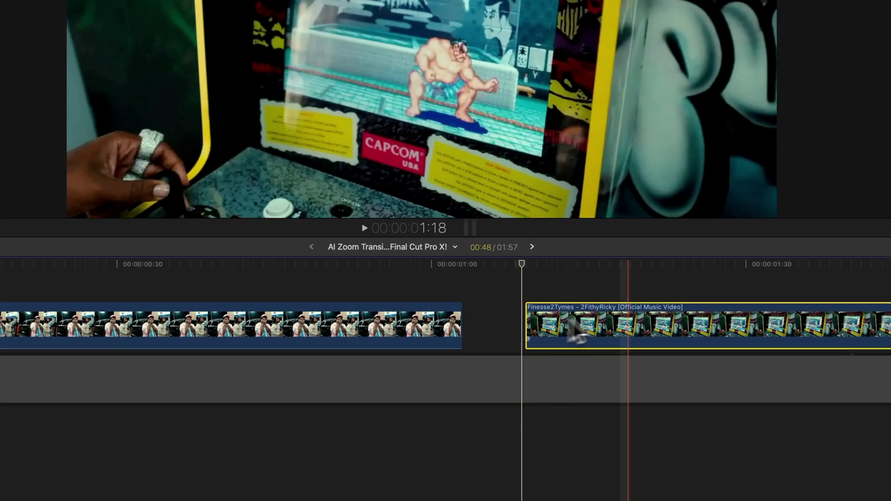
drag(631, 318, 594, 313)
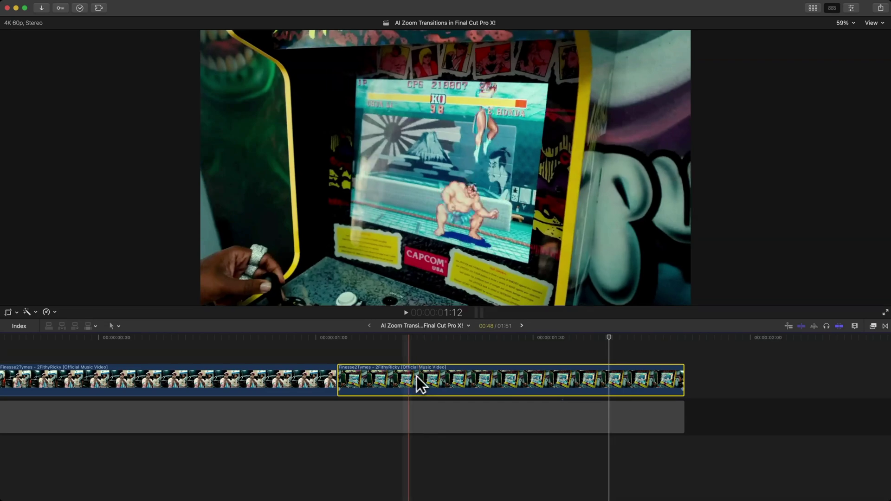
Duplicate the arcade clip directly above itself and apply the mRotoAI effect to the upper copy
drag(408, 377, 429, 348)
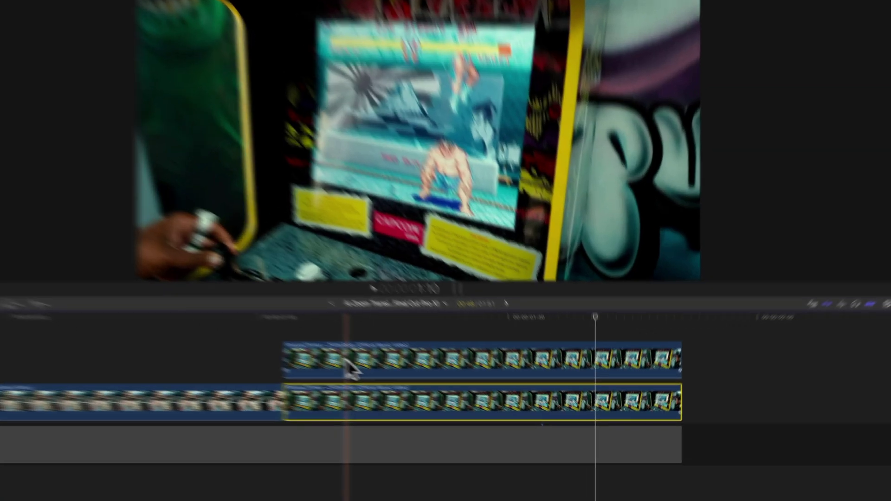
click(382, 374)
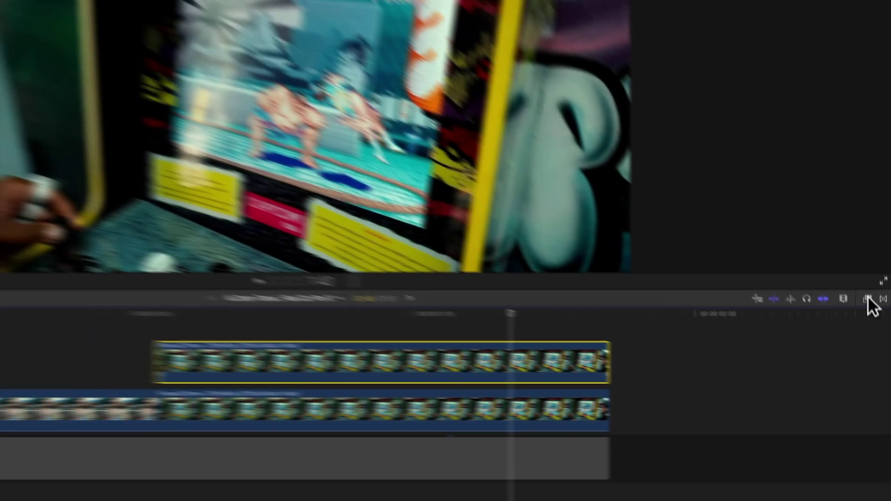
click(887, 280)
click(673, 394)
click(686, 406)
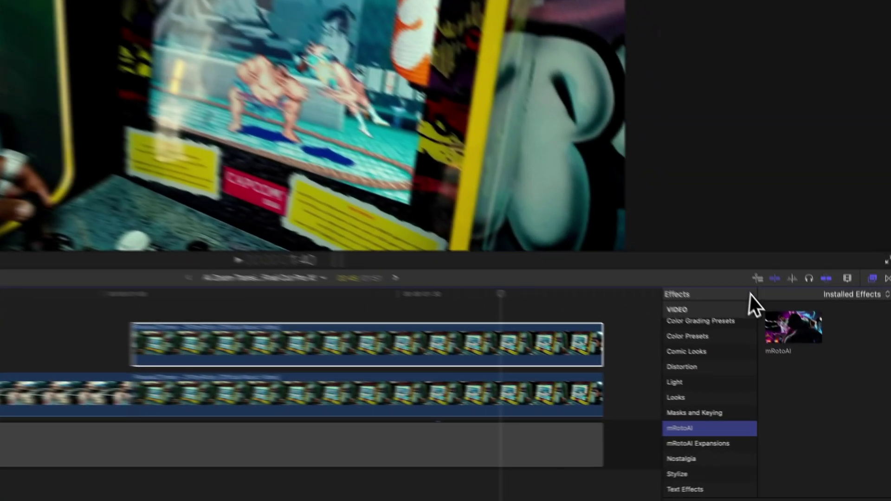
drag(812, 363, 513, 374)
drag(349, 336, 339, 130)
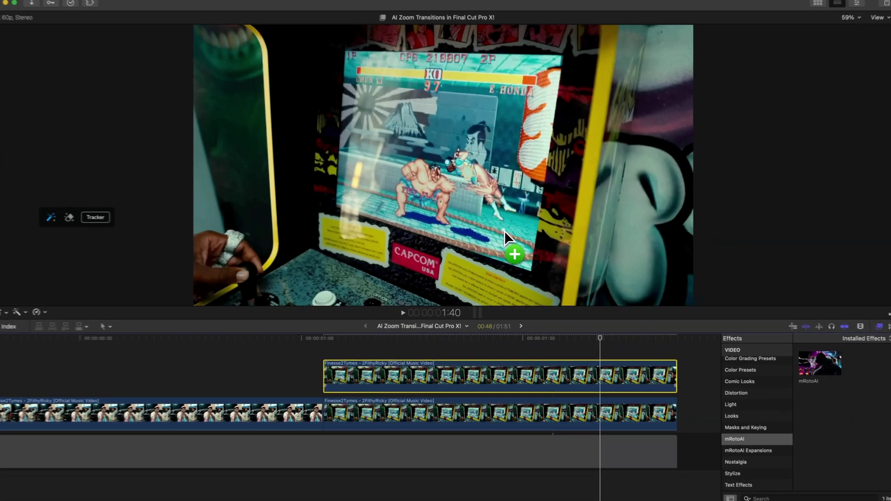
drag(504, 230, 856, 344)
Go to the start of the upper arcade clip at 1:03 and mark the arcade's game screen as the mask area
click(346, 339)
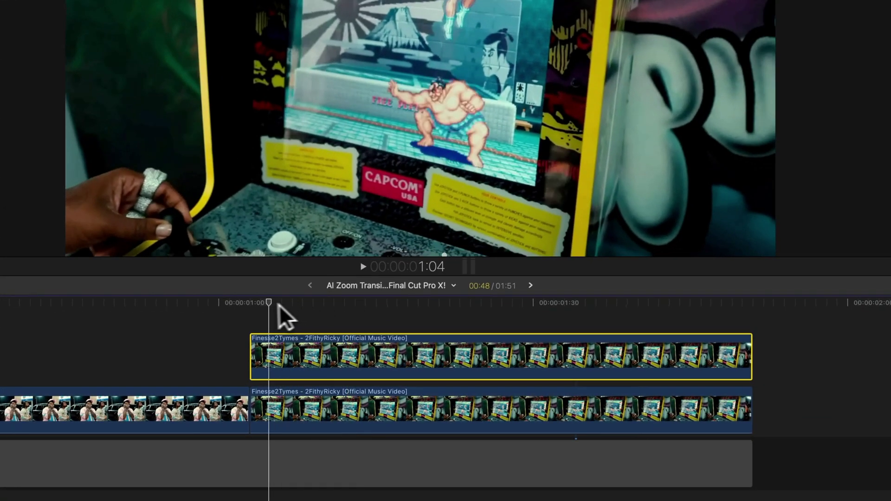
drag(275, 305, 252, 301)
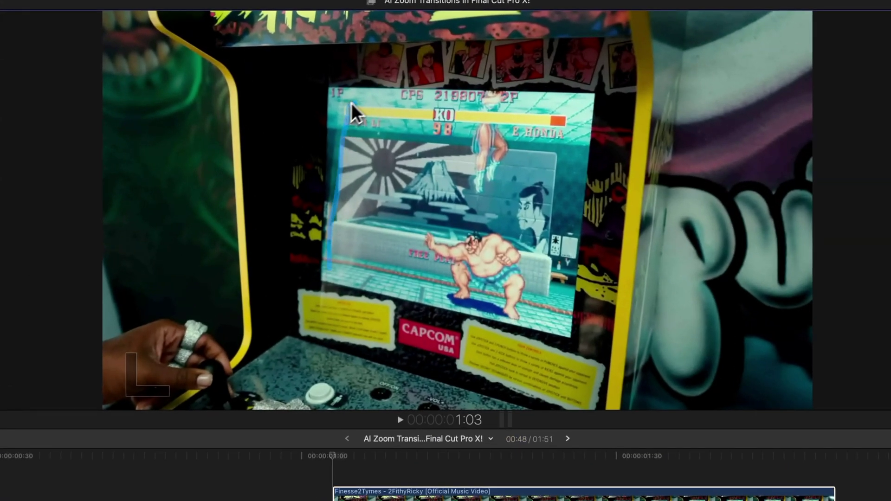
drag(536, 248, 389, 297)
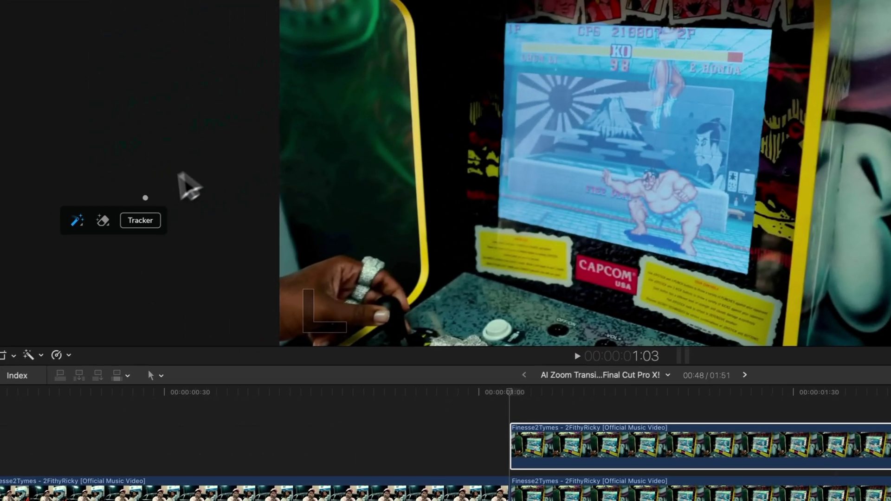
Bring the mRotoAI tracking controls into the video frame and track the game screen mask forward through the clip
drag(127, 215, 357, 95)
click(371, 98)
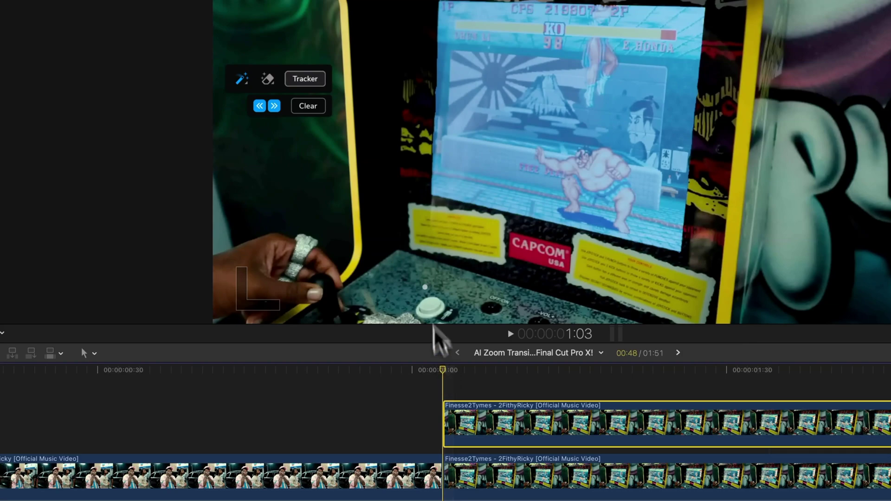
click(273, 106)
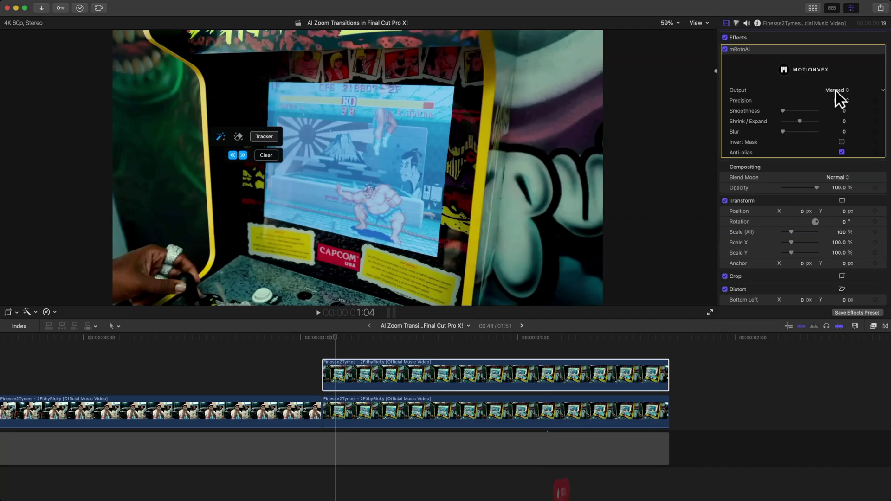
Set the mRotoAI output of the upper clip to Masked Video
click(834, 89)
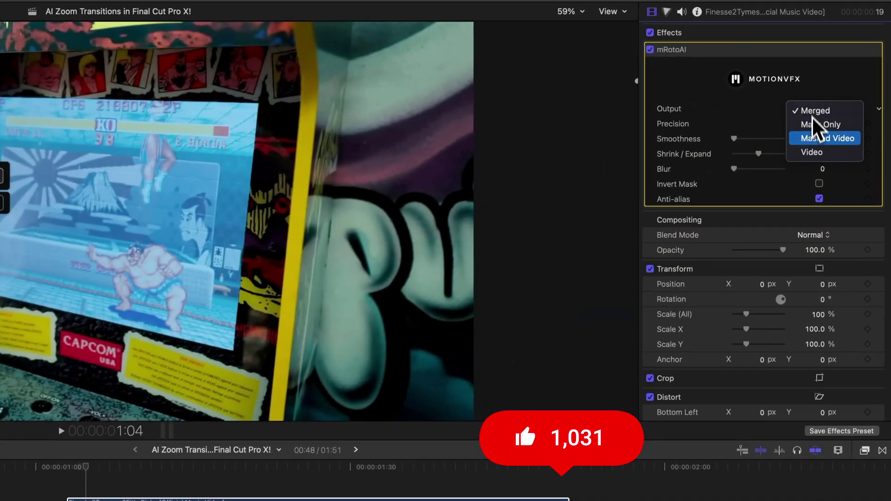
click(814, 137)
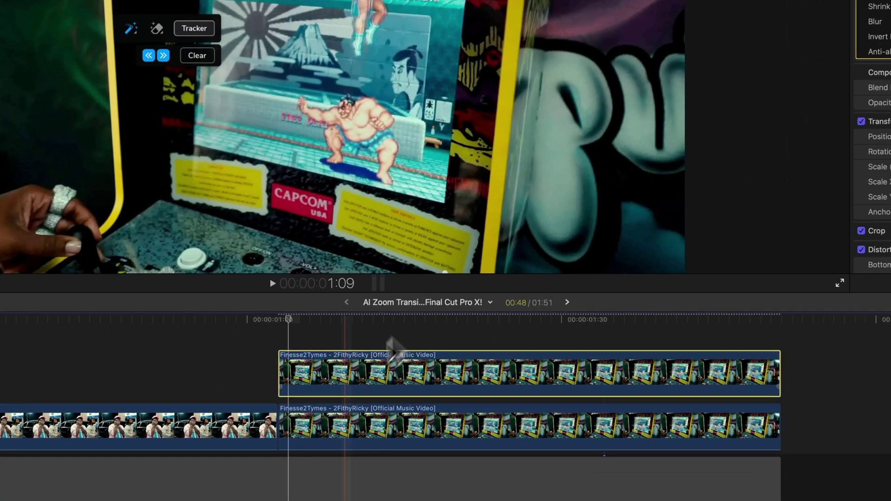
Preview the isolated game screen with the lower arcade clip temporarily disabled, and re-enable that clip
click(309, 426)
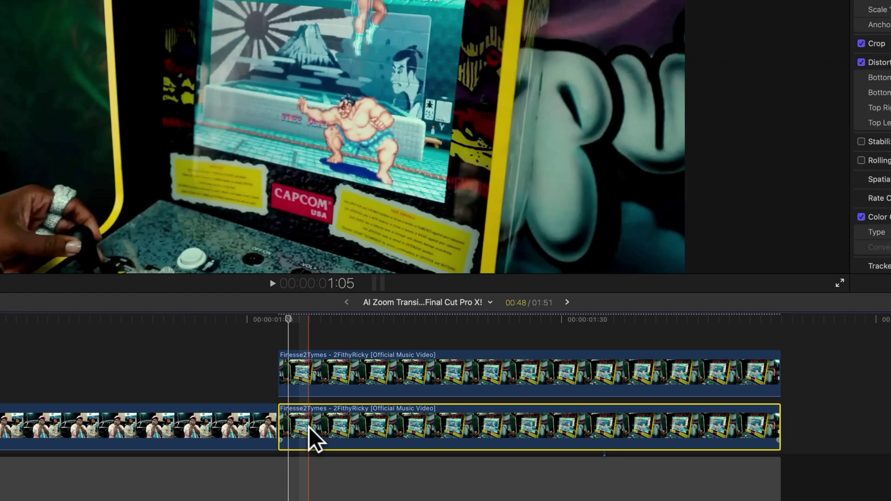
key(v)
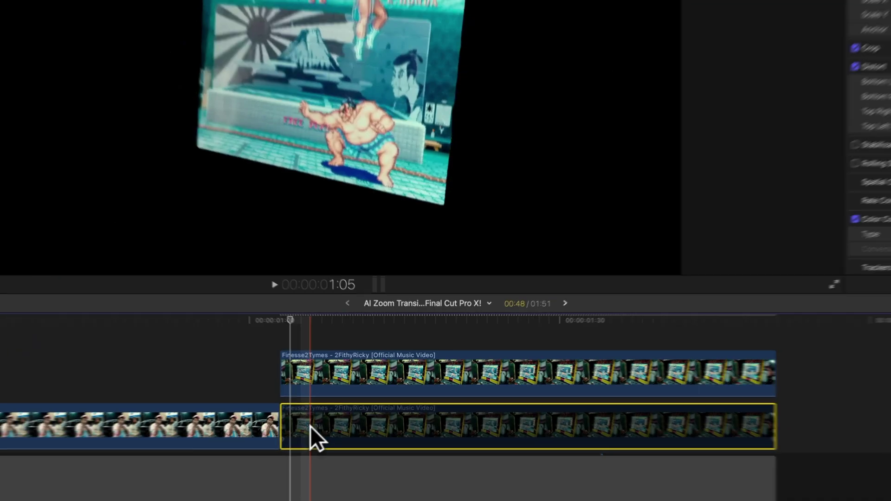
key(space)
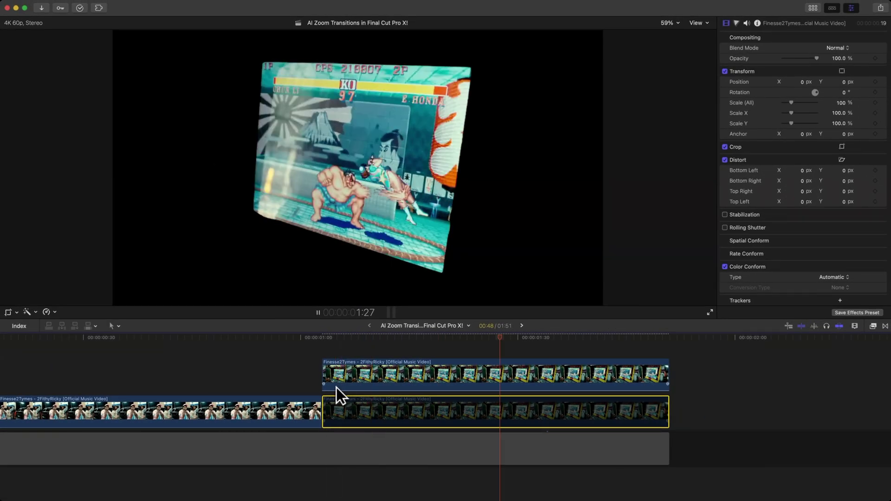
click(336, 386)
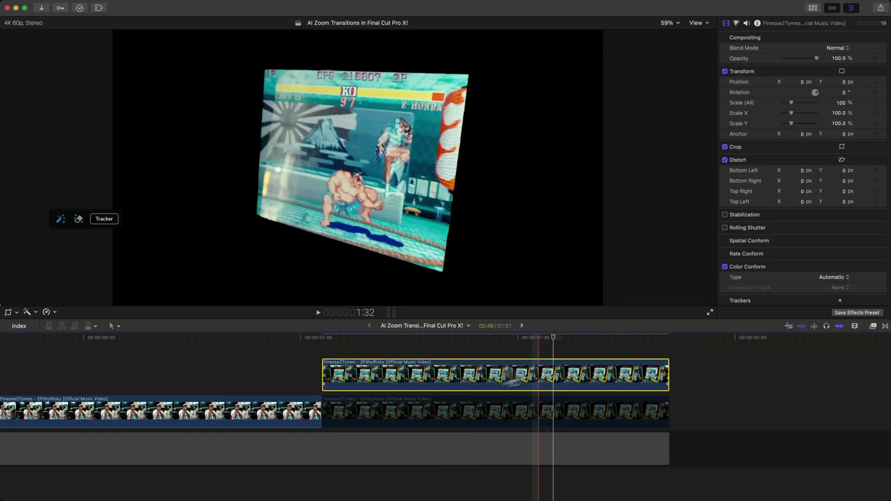
key(space)
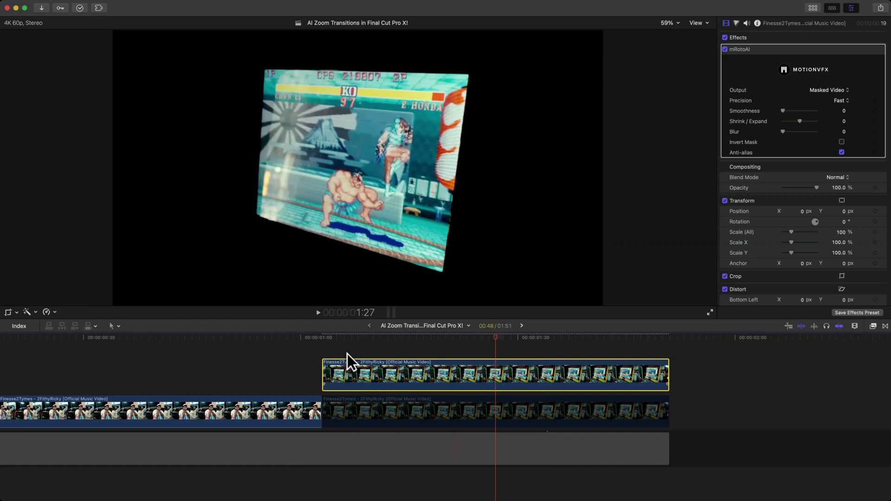
click(357, 413)
key(v)
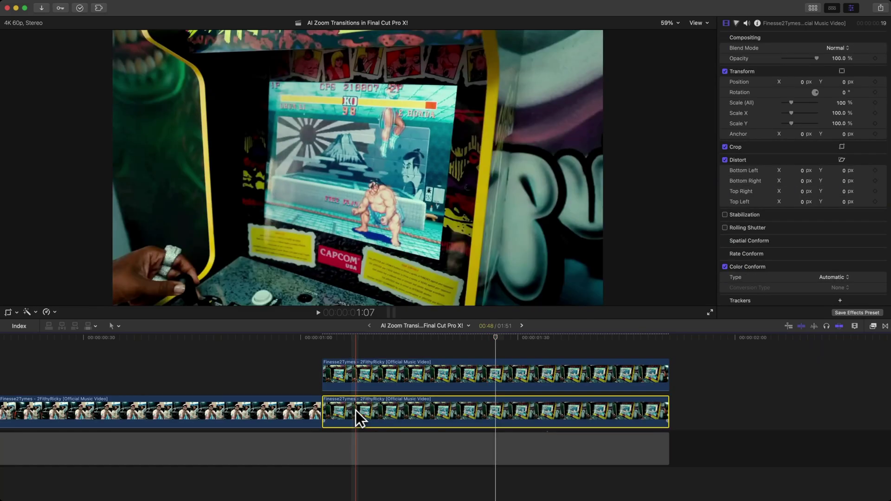
Invert the mask on the upper arcade clip and disable the arcade clip below it
click(375, 412)
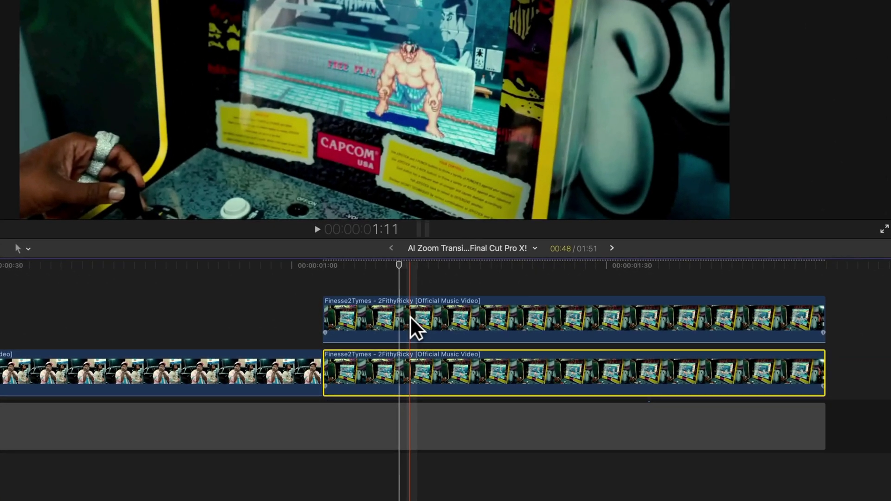
click(388, 375)
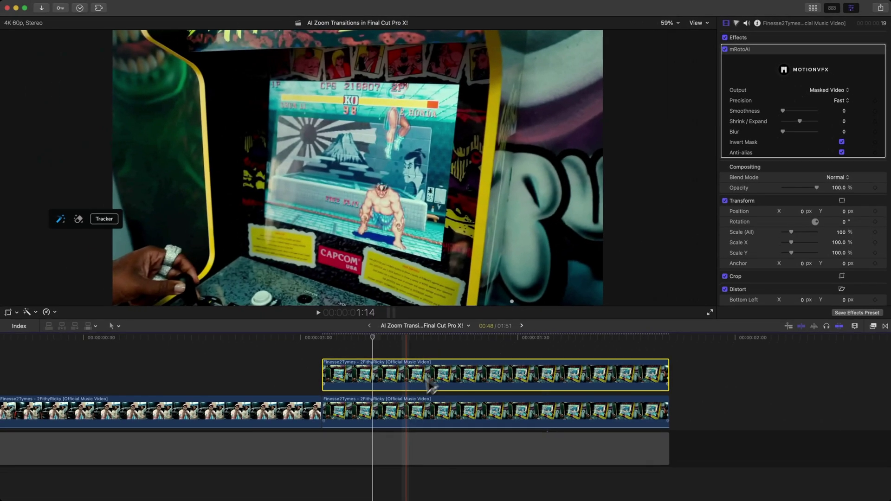
click(407, 410)
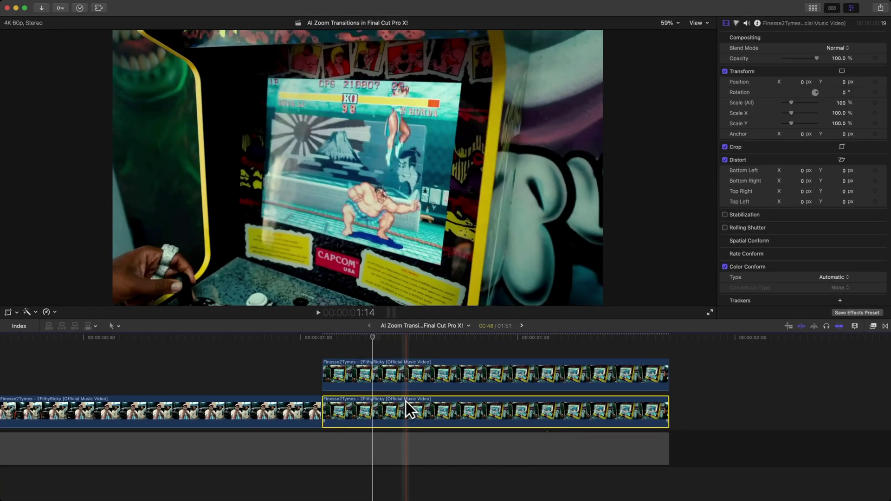
key(v)
Play through the screen cut-out on the upper clip and set its mask Shrink / Expand to -0.35
click(365, 373)
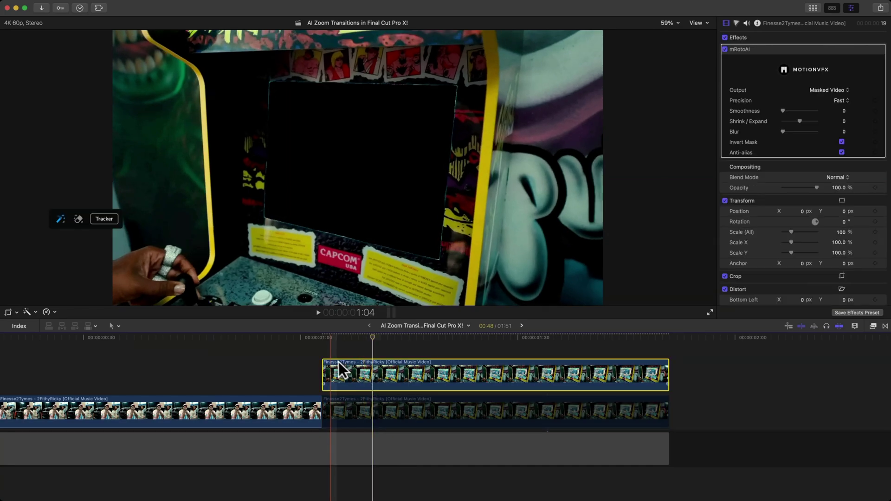
key(space)
drag(366, 337, 382, 347)
key(space)
key(space)
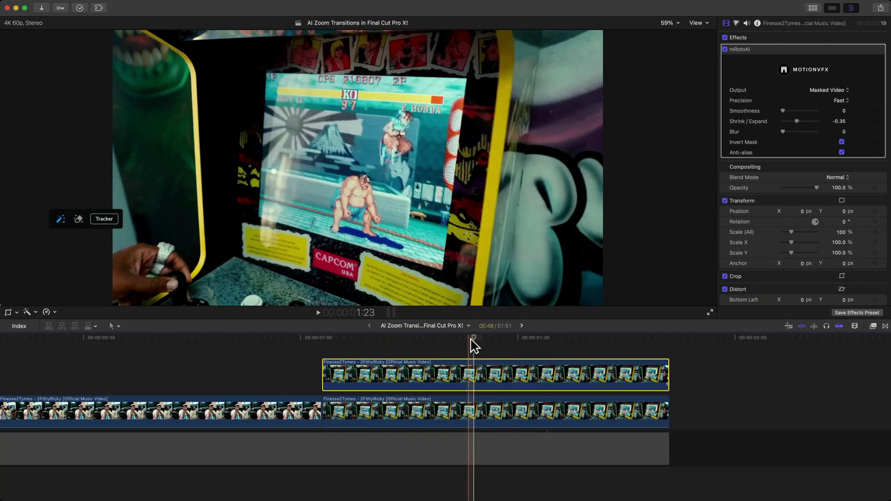
Trim the end of the masked upper clip to about 1:34 and trim the lower arcade clip's start to the same point
click(523, 339)
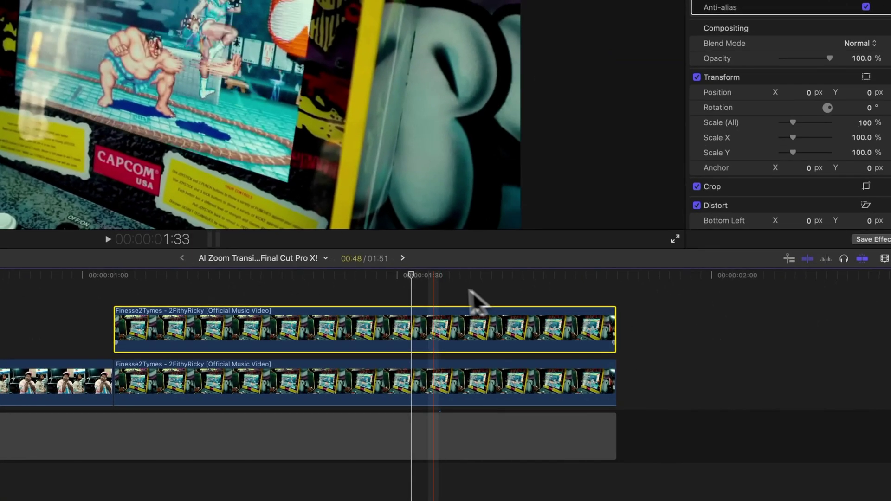
drag(530, 338, 553, 338)
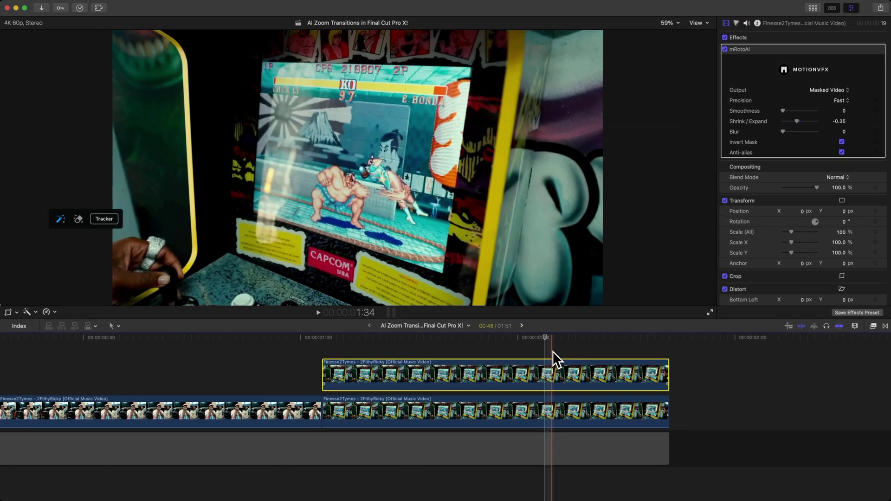
drag(668, 374, 545, 370)
click(336, 402)
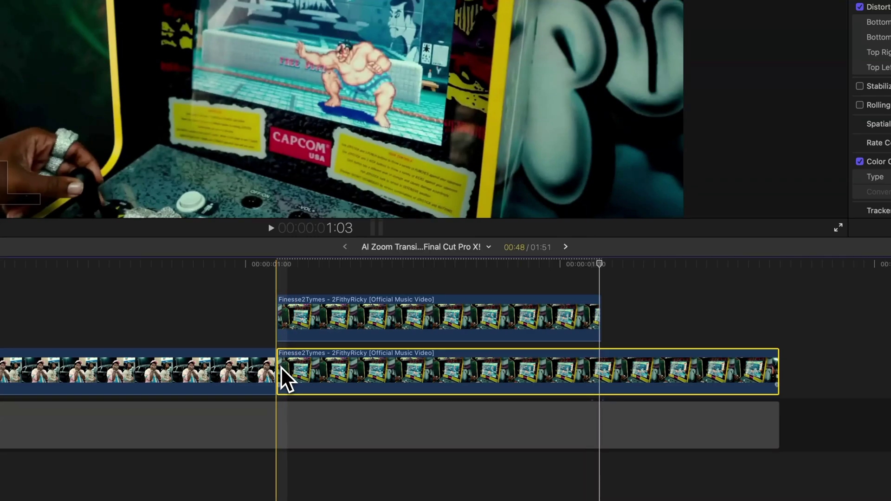
drag(280, 367, 560, 345)
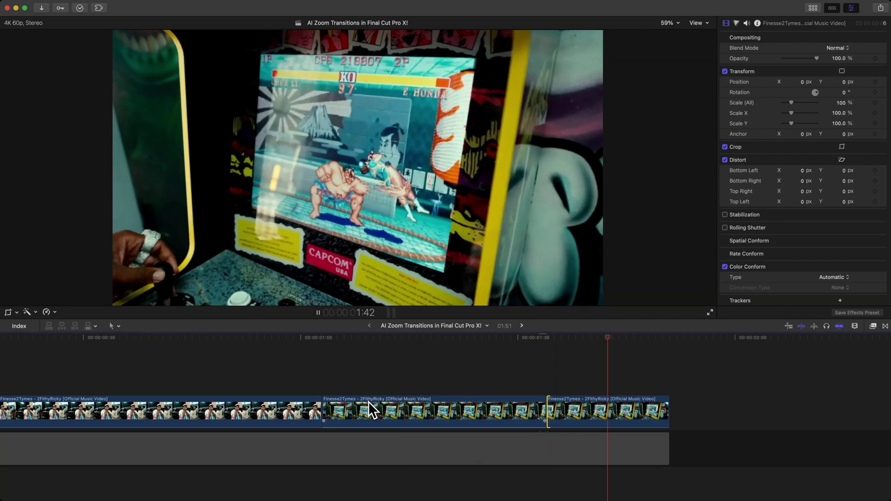
Play back the masked section and duplicate the masked arcade clip directly above itself
key(space)
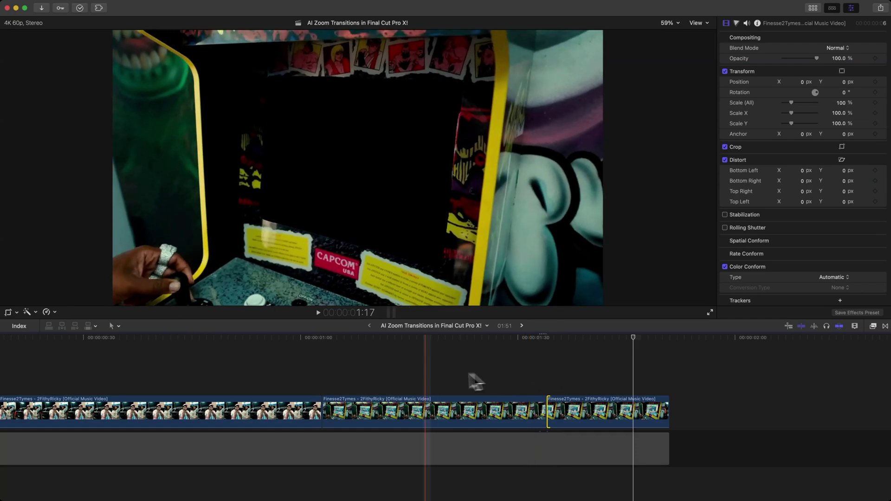
key(space)
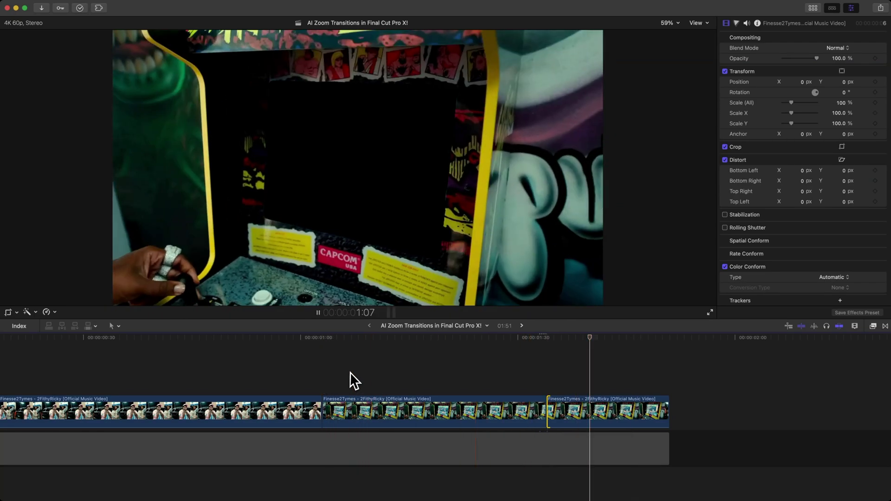
click(372, 364)
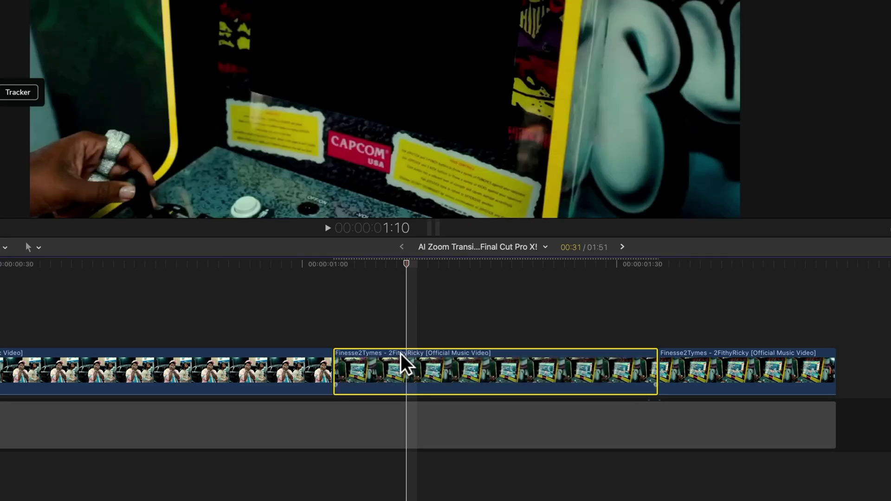
drag(400, 354, 407, 316)
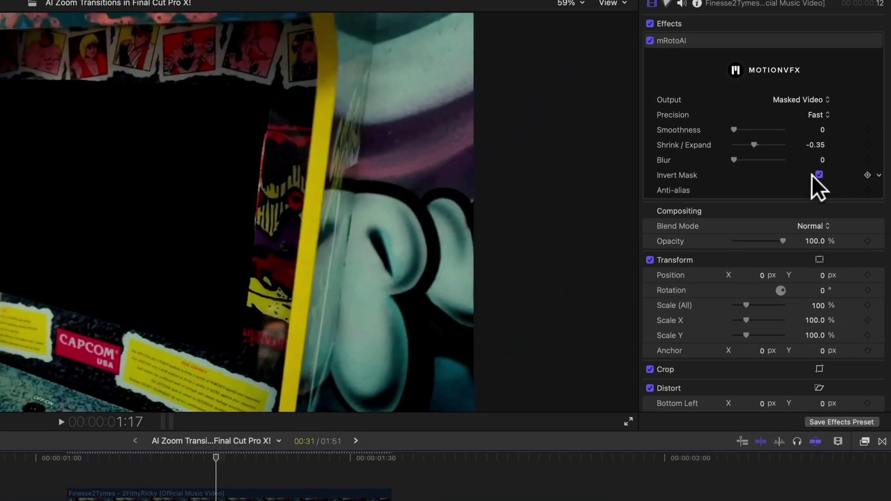
Turn off Invert Mask on the lower masked copy and play back the isolated game screen
click(823, 170)
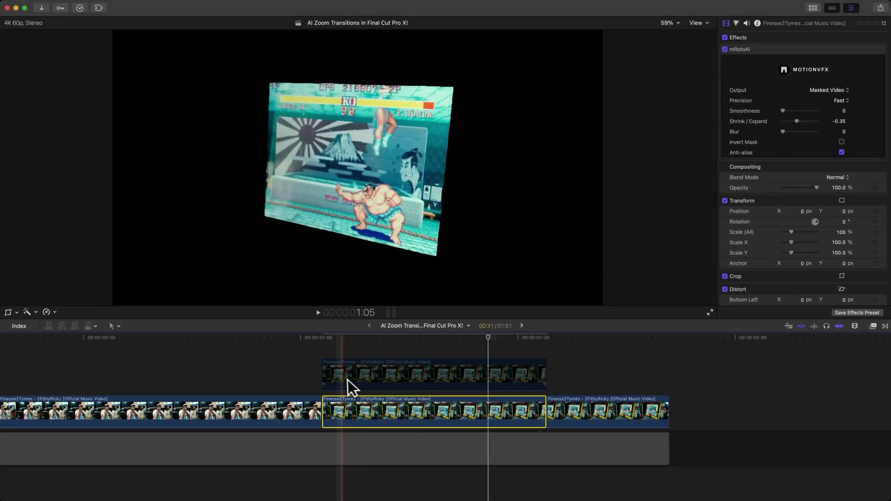
key(space)
key(space)
Re-enable the upper masked copy and select the copy below it
click(408, 377)
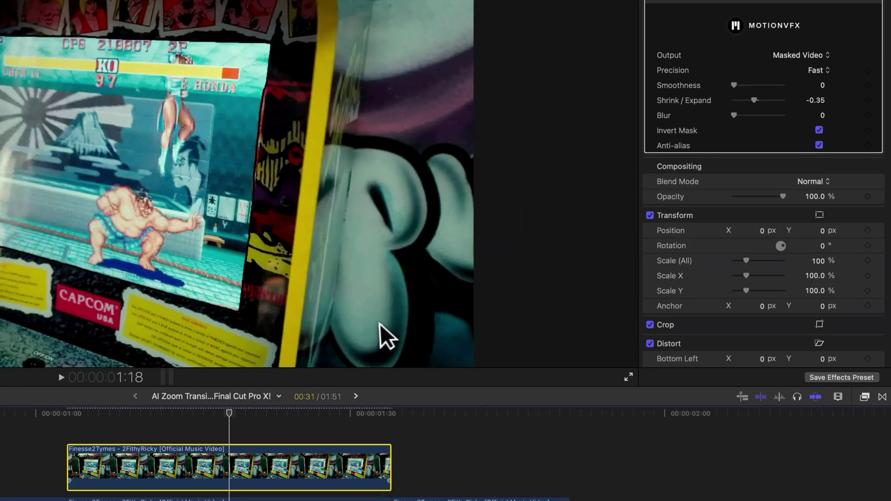
click(386, 394)
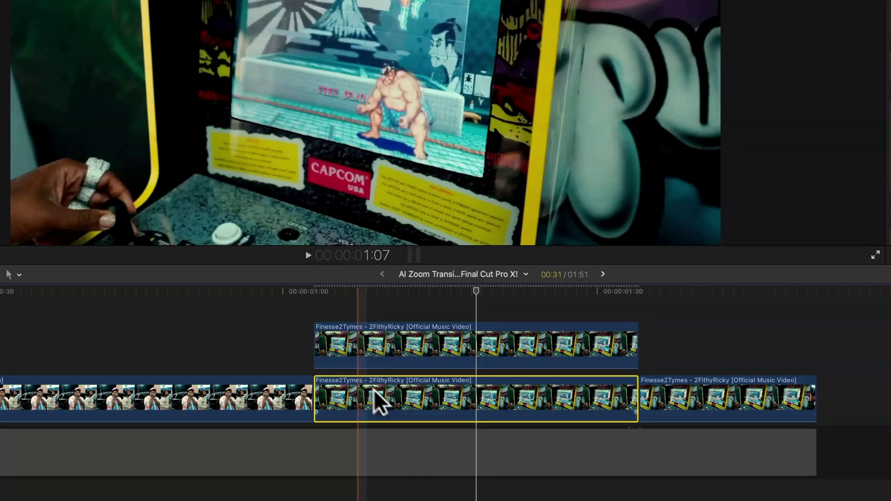
Apply a Ken Burns crop to the lower masked copy from the clip's start at 1:03
click(379, 291)
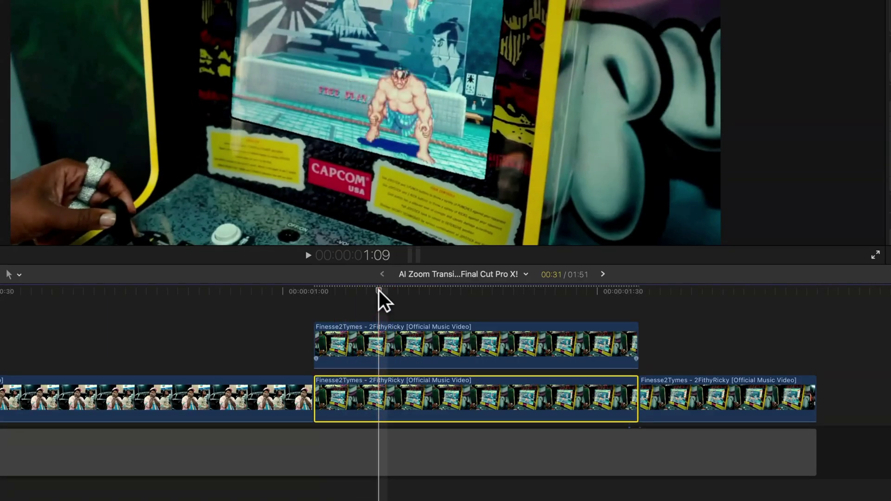
drag(378, 291, 351, 292)
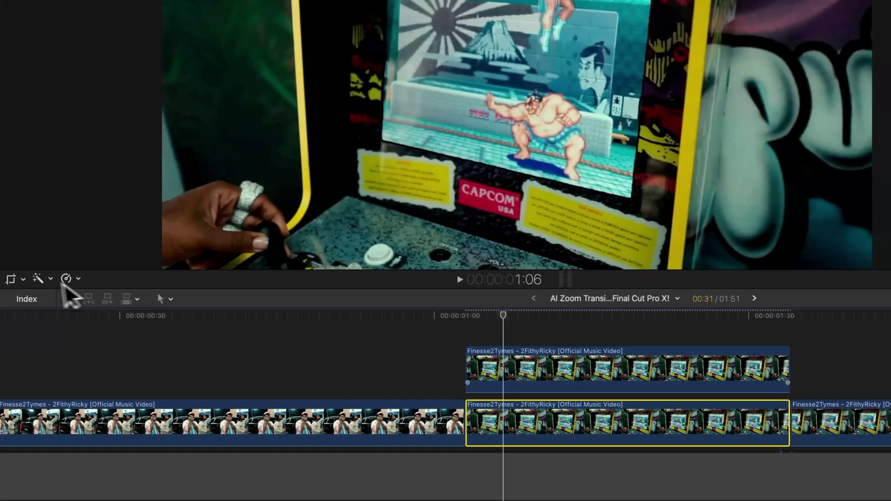
click(12, 280)
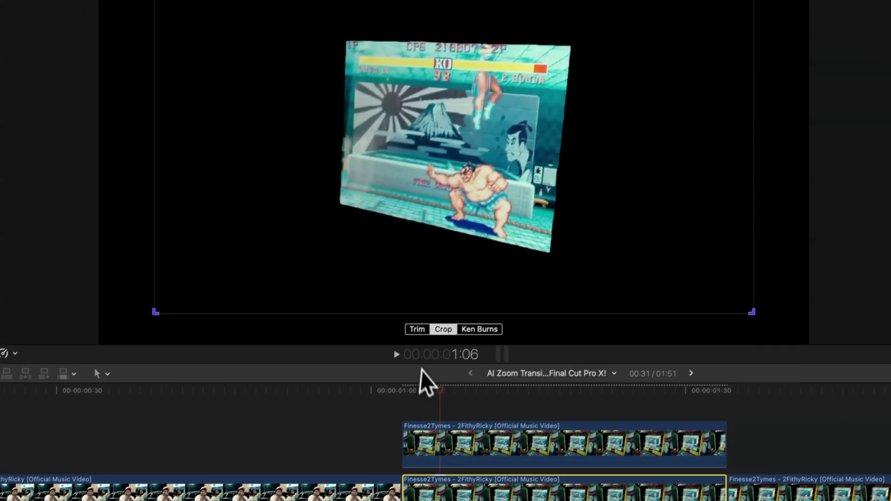
click(419, 391)
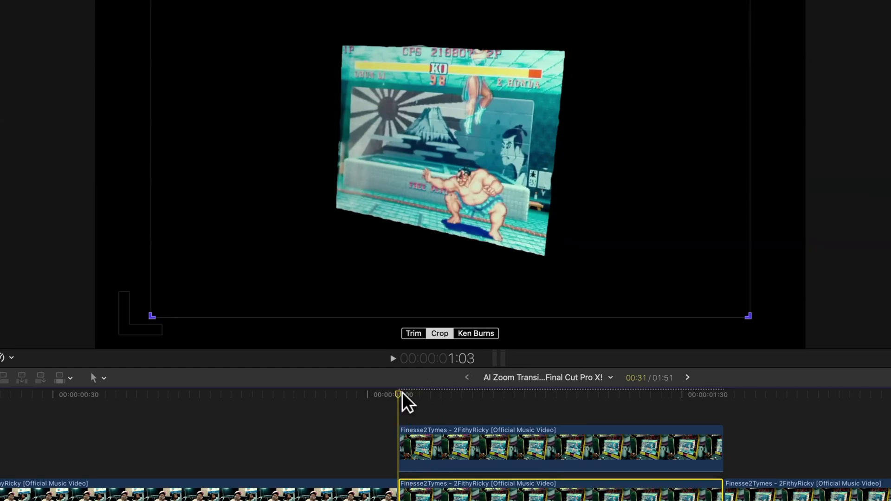
click(471, 332)
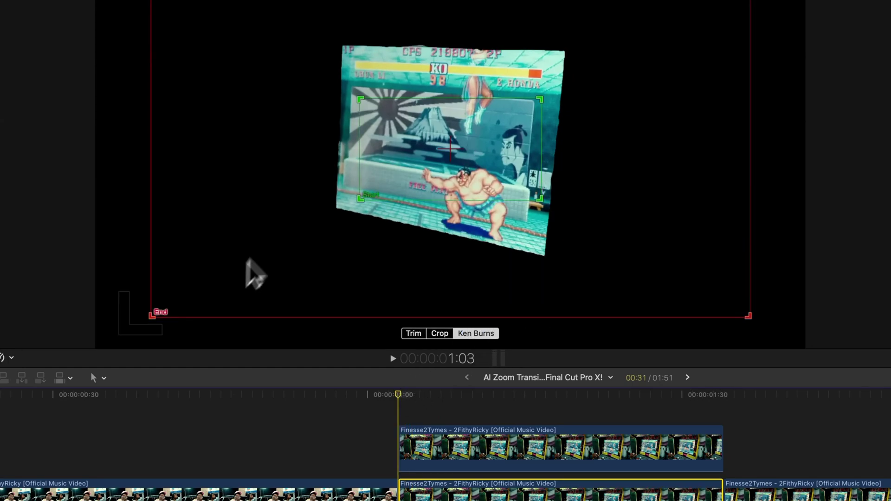
Shrink the Ken Burns start frame slightly, place it on the empty area left of the game screen, and play back the motion
click(392, 149)
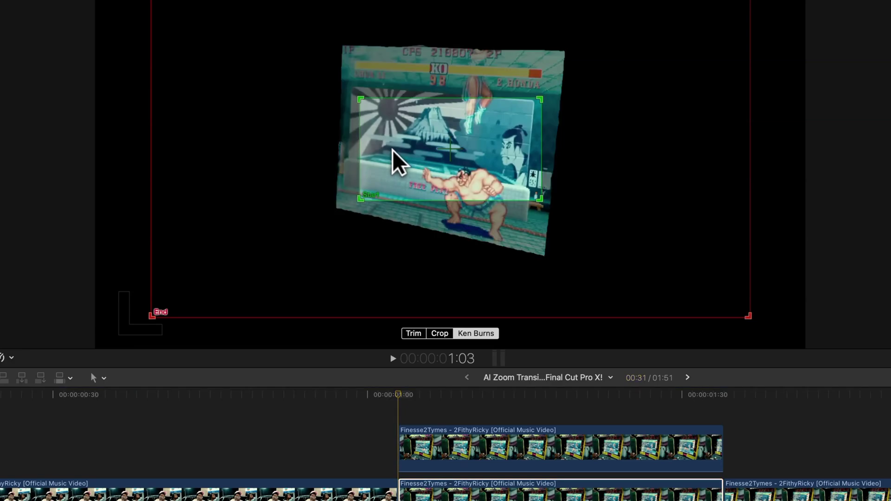
drag(471, 138, 260, 143)
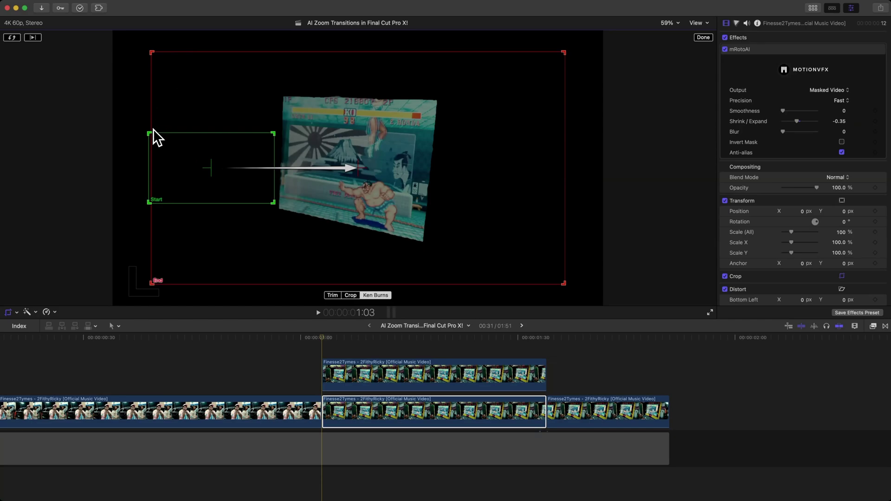
drag(153, 130, 160, 135)
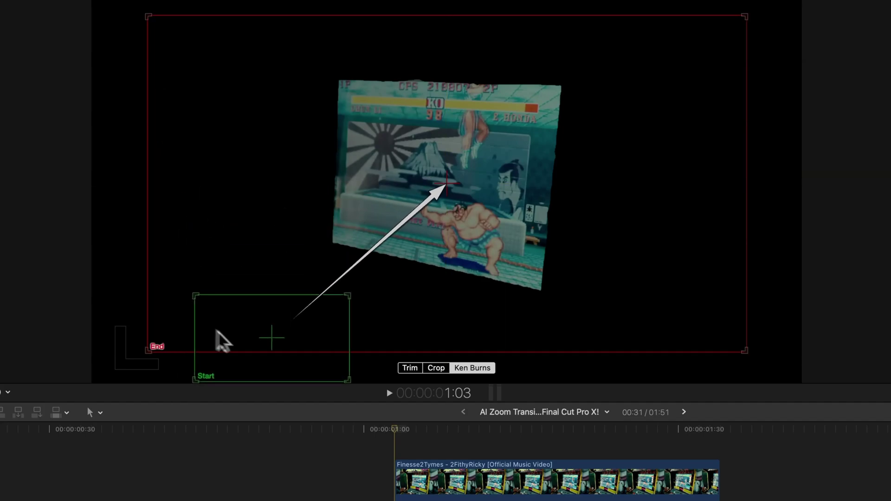
drag(221, 332, 209, 116)
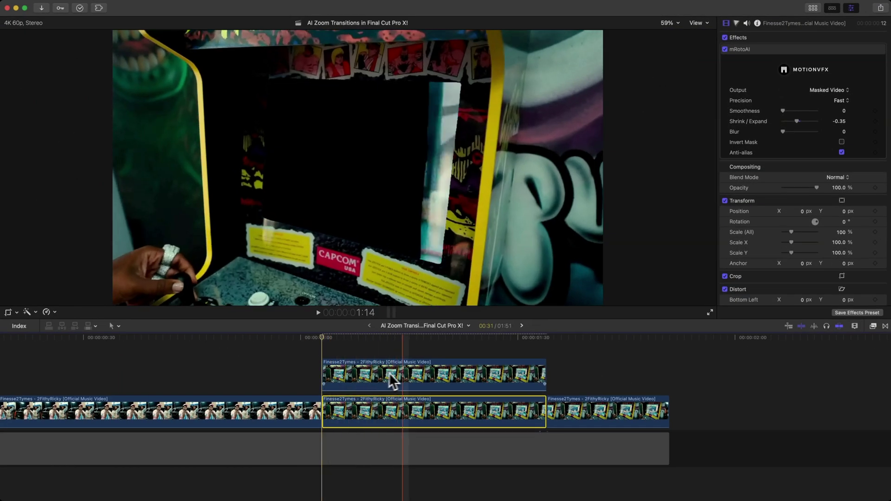
key(space)
key(space)
key(space)
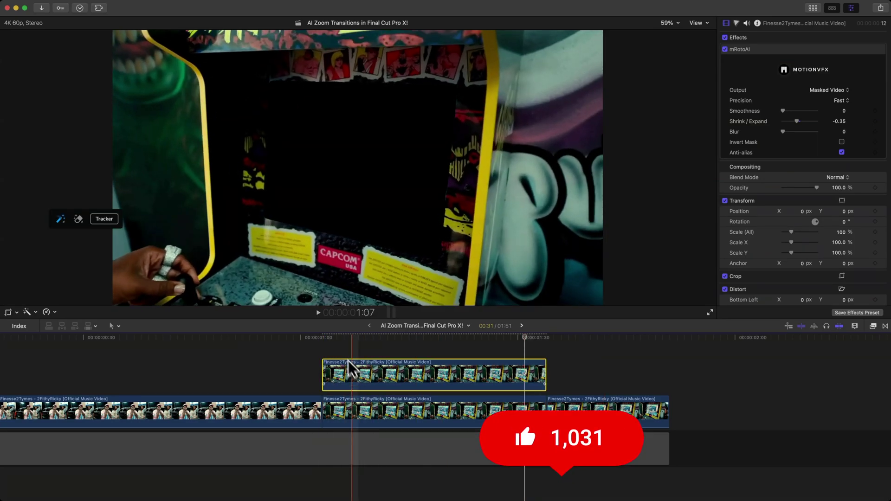
Apply a Ken Burns crop to the upper masked copy from its start at 1:03
click(338, 339)
key(v)
key(v)
click(323, 337)
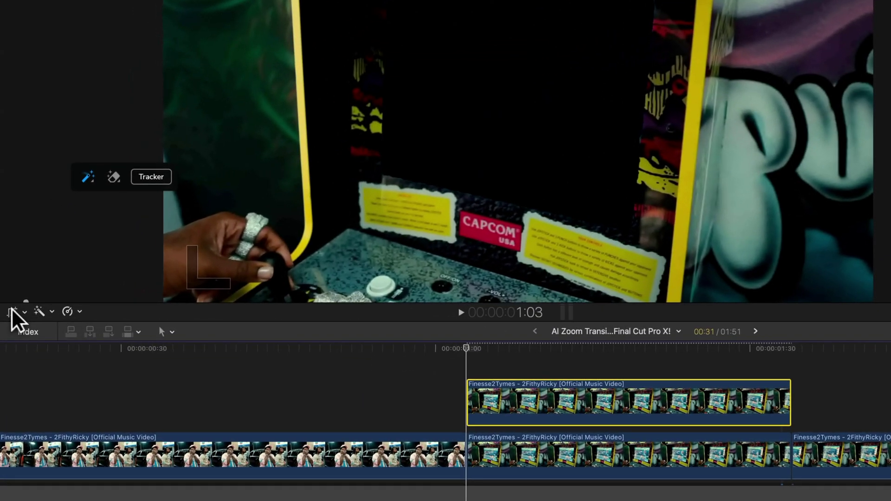
click(7, 312)
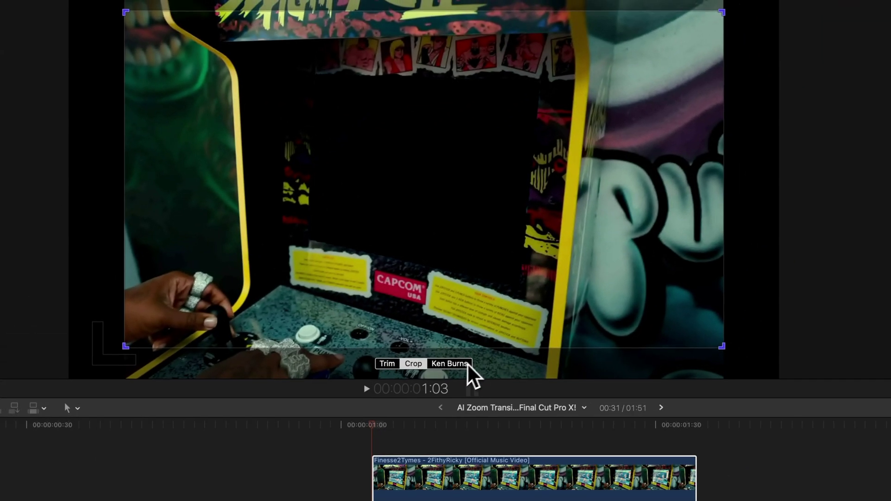
click(545, 287)
Center the upper copy's Ken Burns start frame inside the blank game screen and play back the combined zoom
drag(462, 156, 462, 148)
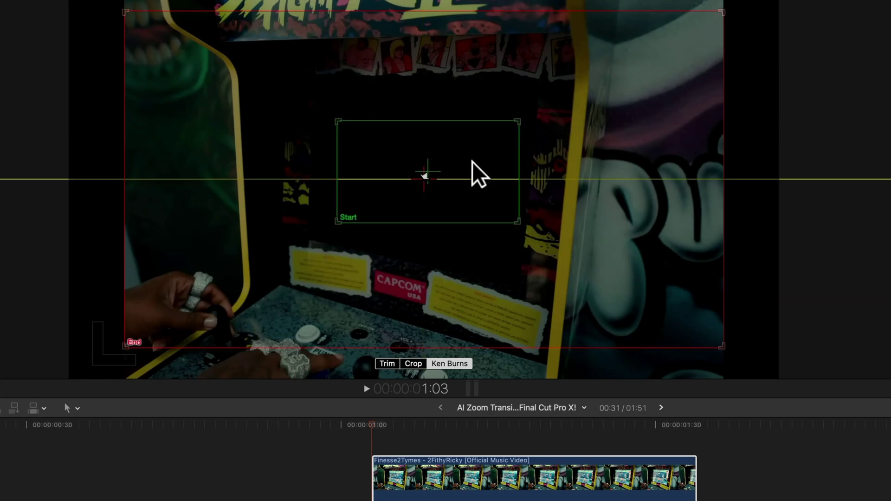
drag(471, 160, 471, 160)
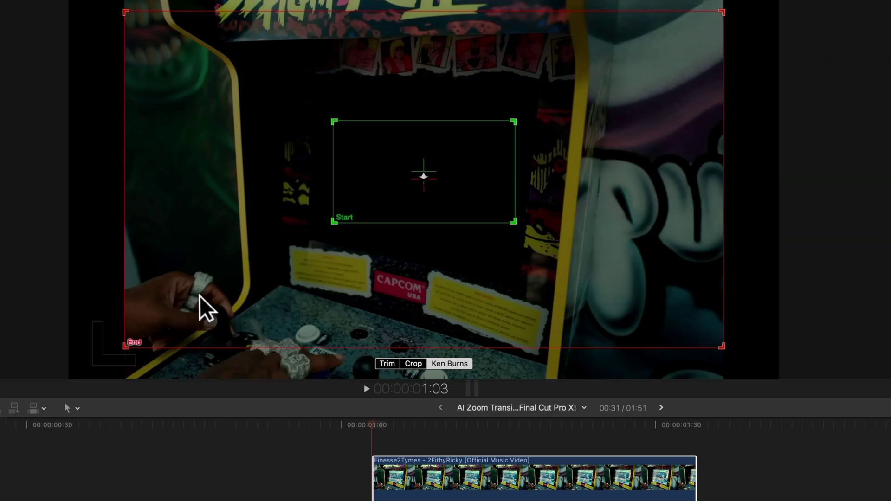
key(Down)
key(Left)
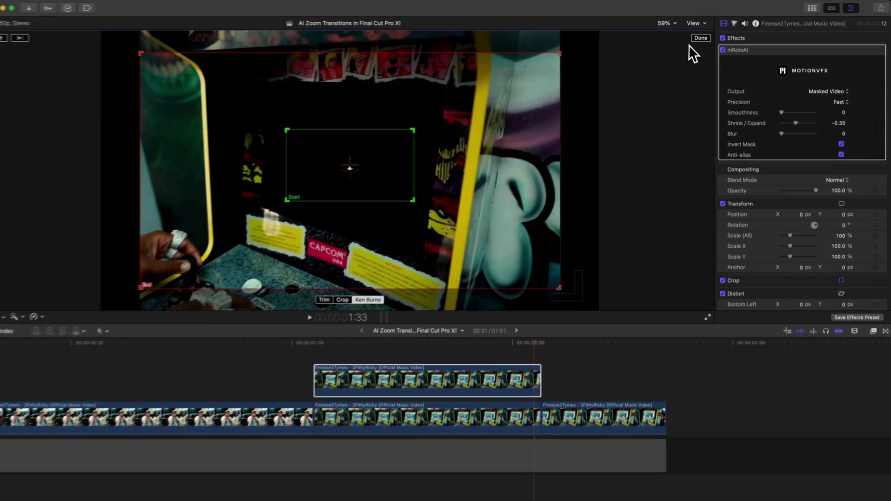
click(695, 39)
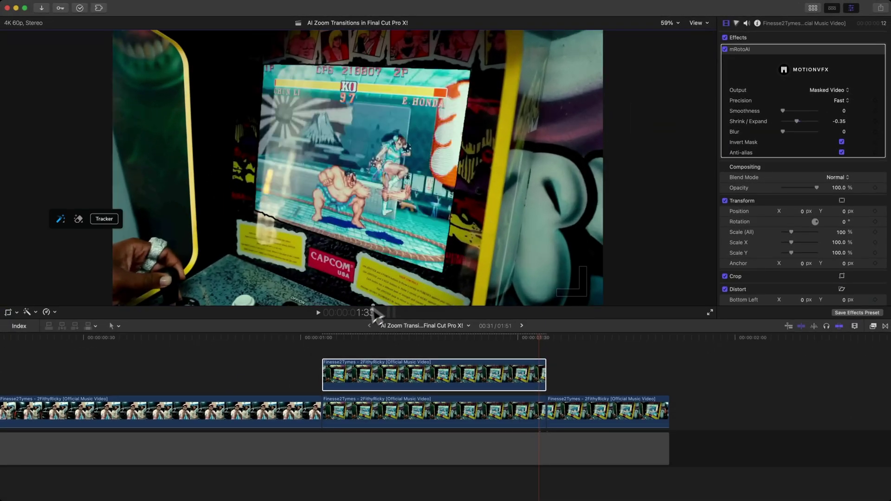
click(324, 341)
key(space)
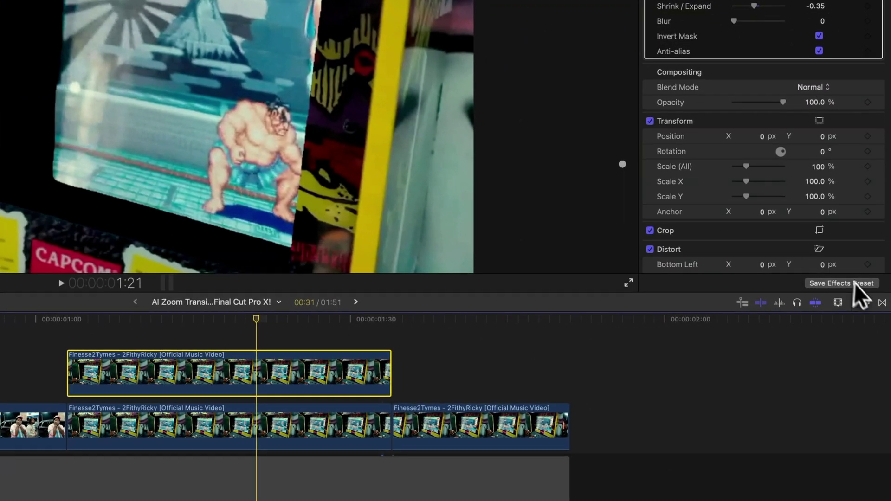
Add the Directional blur effect to the upper masked copy
click(864, 302)
scroll(659, 390, up, 3)
click(670, 371)
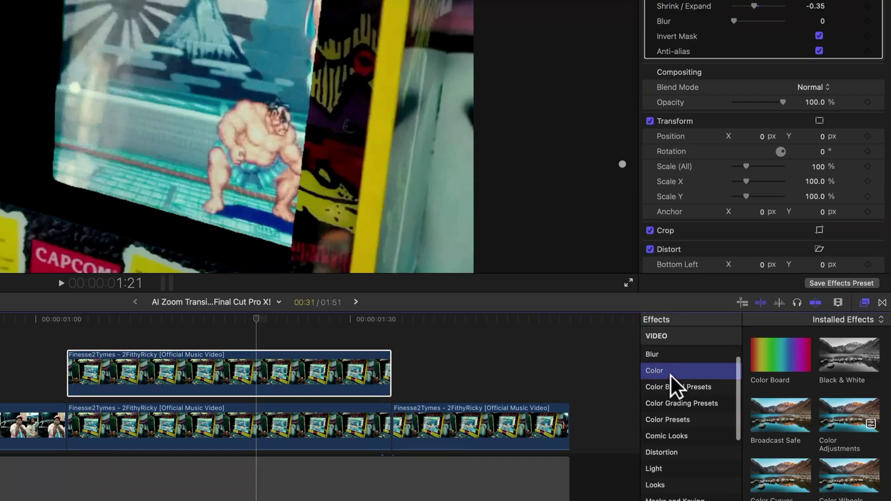
scroll(670, 374, up, 2)
click(666, 393)
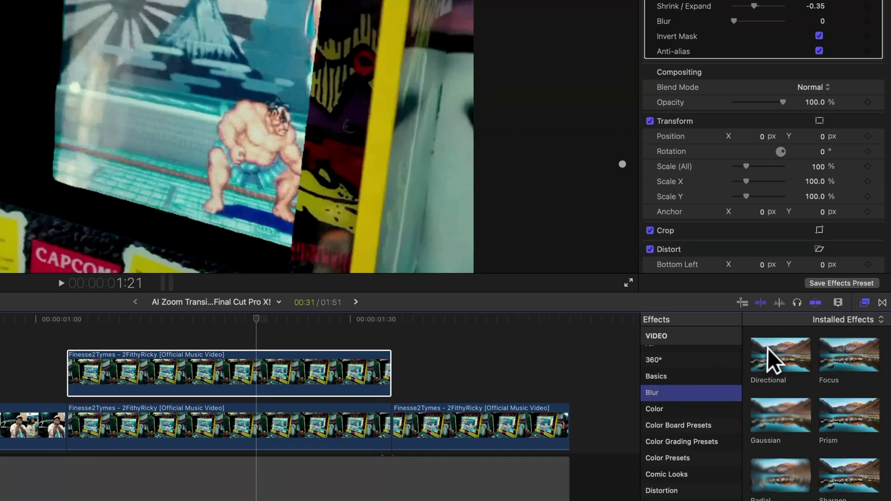
drag(769, 347, 241, 369)
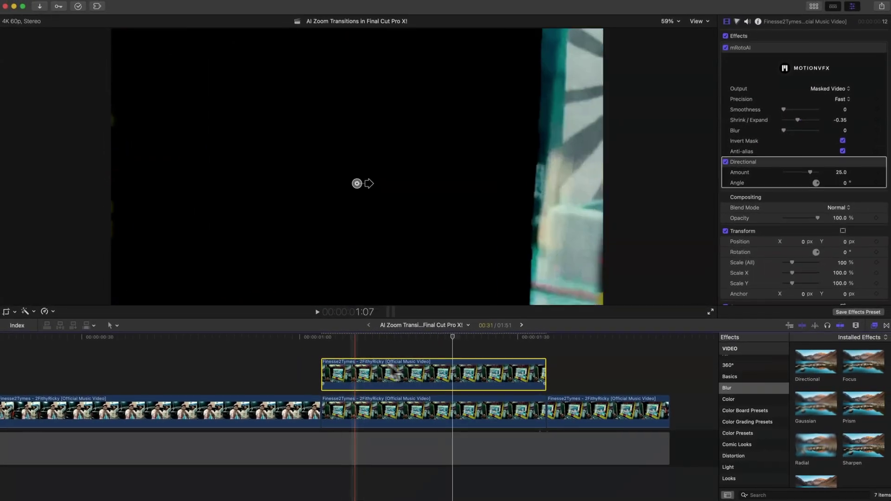
Add the Directional blur effect to the lower masked copy and play back the blurred transition
key(space)
key(space)
drag(807, 366, 432, 415)
key(space)
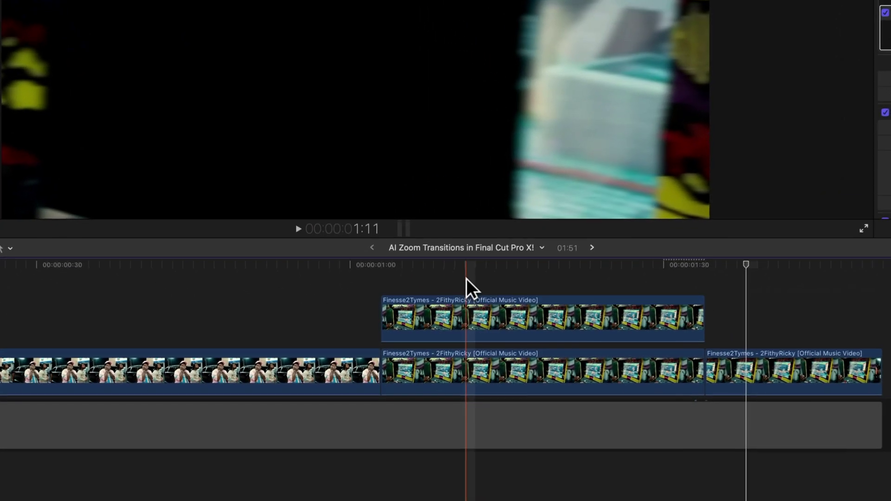
Move both masked copies above the end of the performance clip and close the gap before the remaining arcade clip
drag(436, 348, 476, 422)
drag(528, 370, 206, 319)
scroll(206, 319, left, 3)
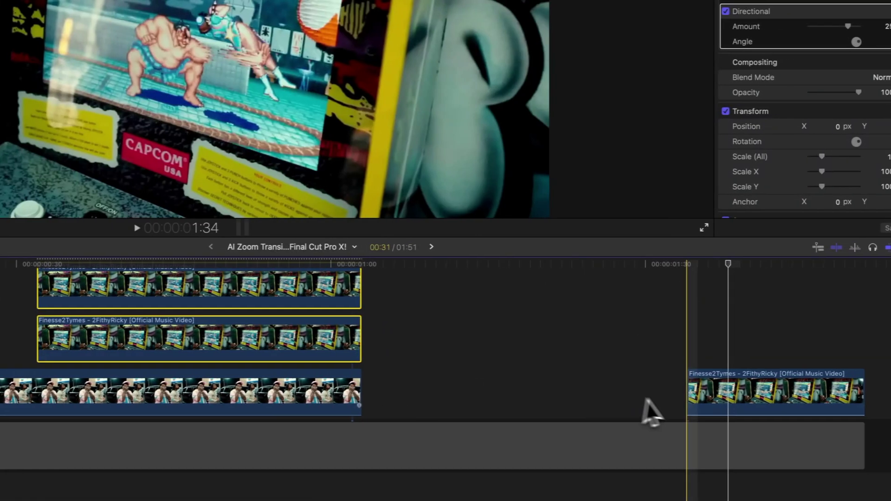
drag(713, 392, 477, 375)
drag(418, 383, 402, 385)
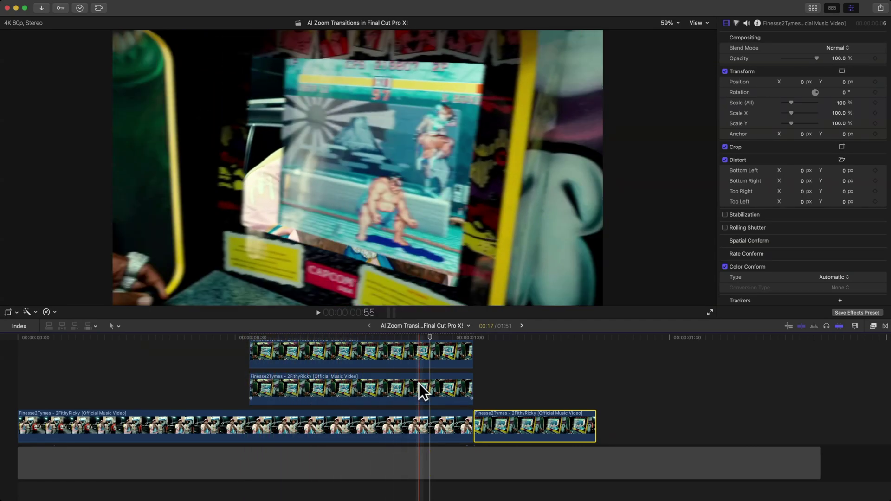
Split the performance clip beneath the masked copies at about frame 42
scroll(418, 387, up, 2)
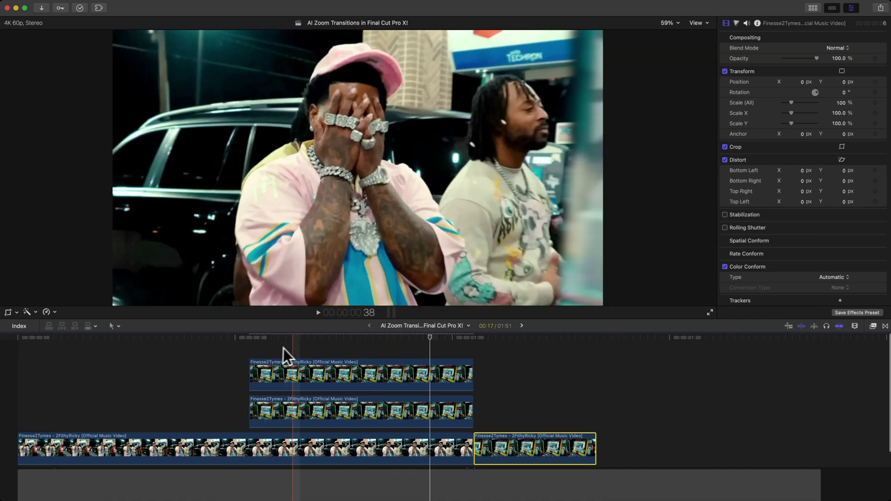
click(329, 334)
click(338, 433)
key(super+b)
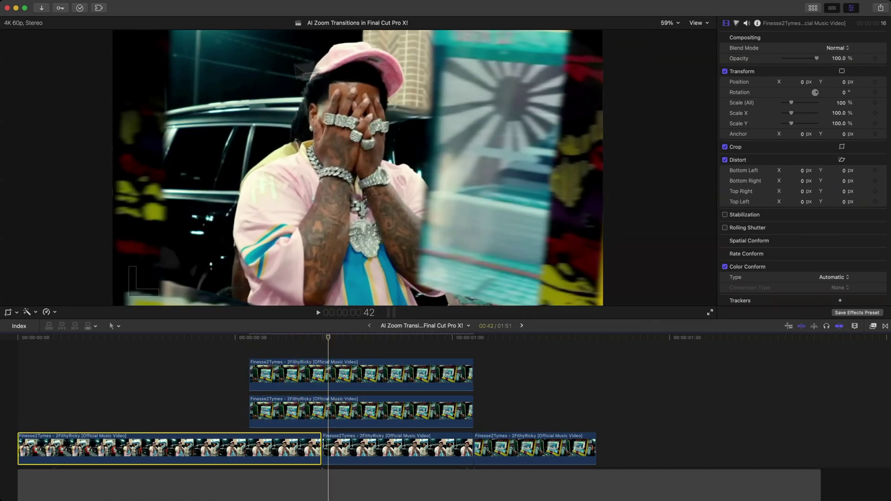
Apply a Ken Burns crop to the second part of the split performance clip
click(342, 435)
click(321, 337)
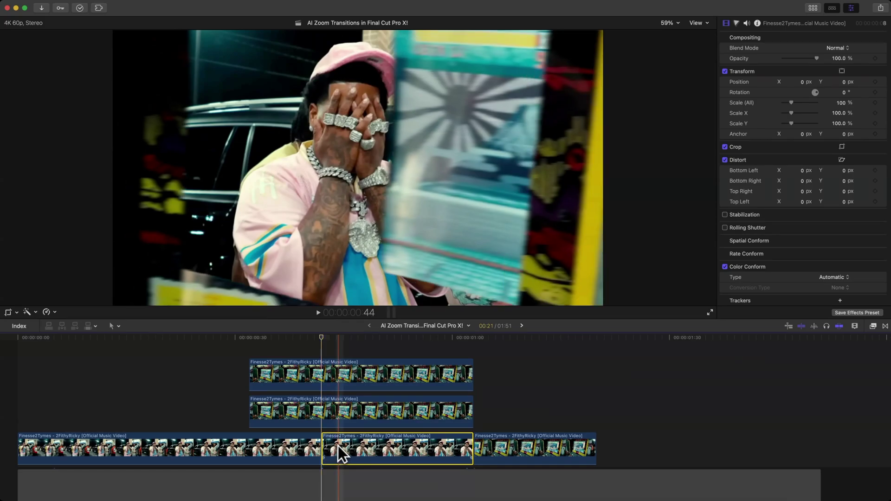
key(v)
key(v)
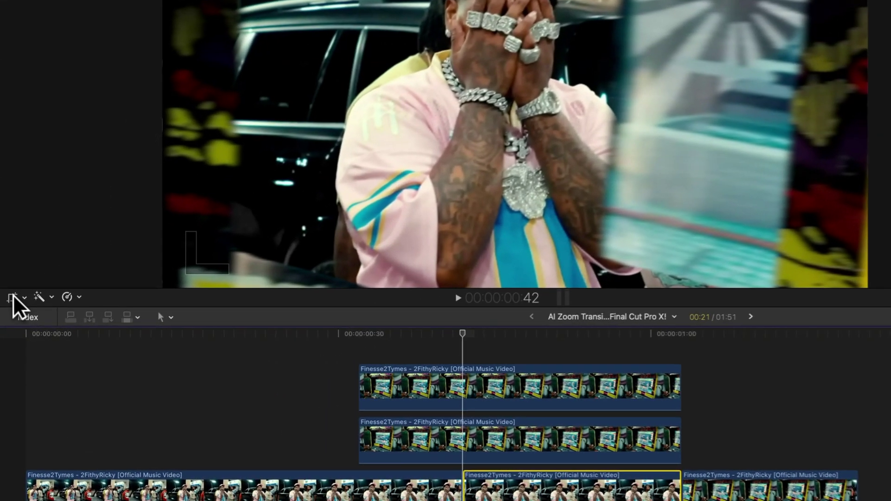
click(8, 312)
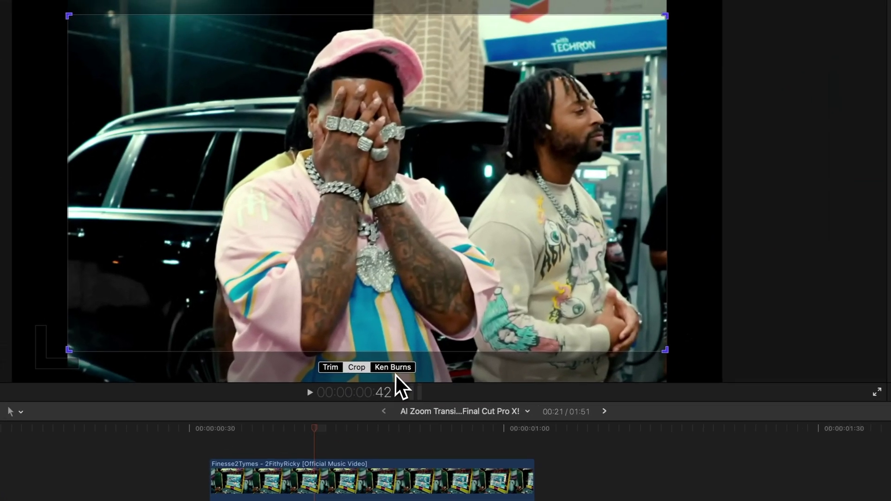
click(394, 369)
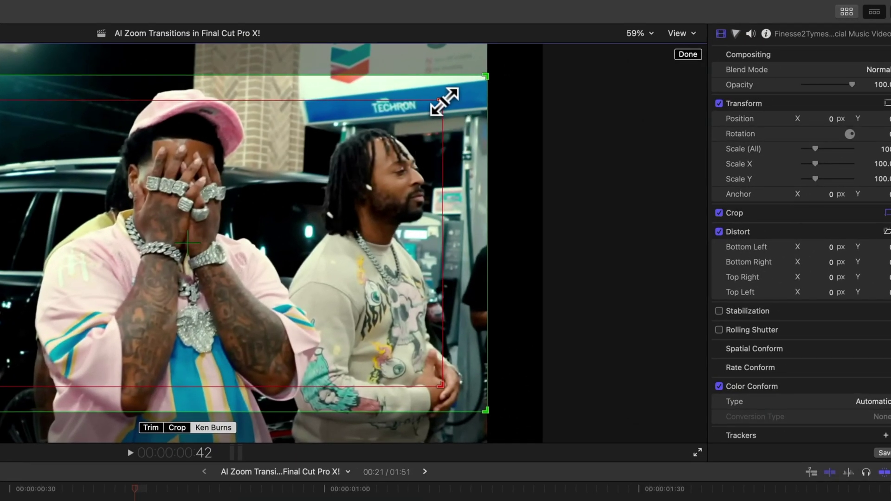
Enlarge the performance clip's Ken Burns end frame well beyond the picture edges and play back the transition
drag(444, 101, 595, 31)
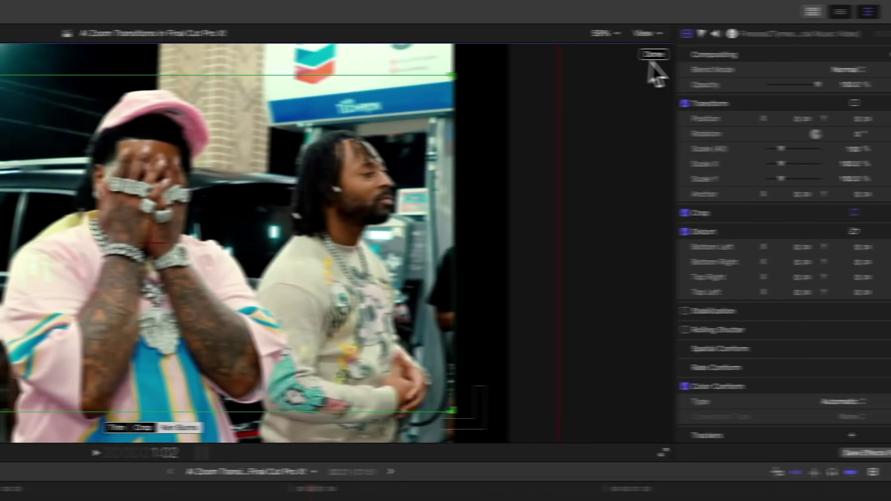
click(652, 55)
key(space)
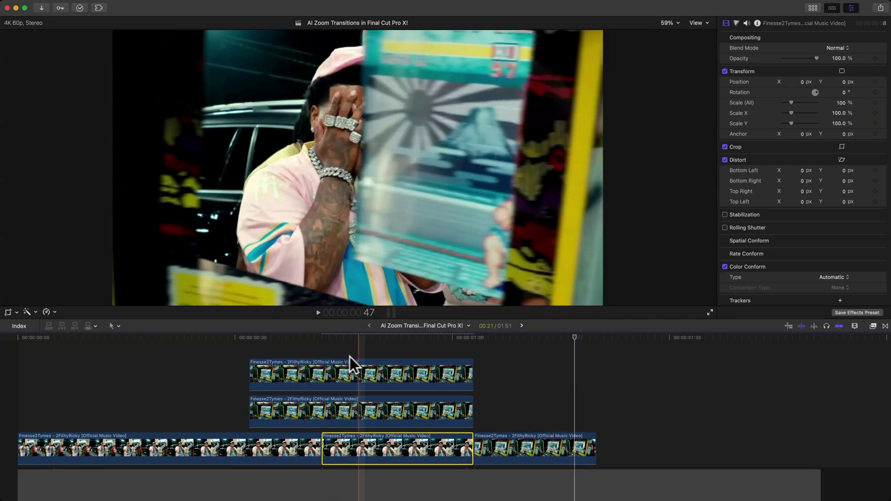
Set the viewer zoom to 50% and readjust the size of the performance clip's Ken Burns end frame
click(369, 342)
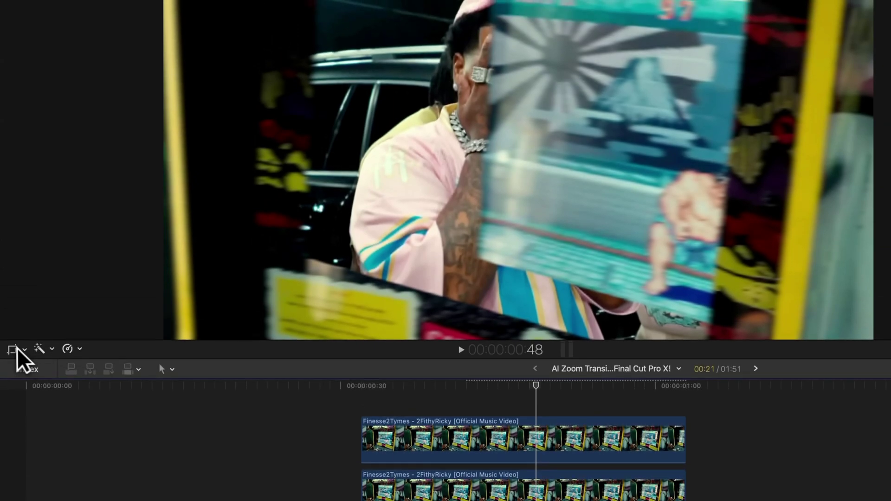
click(15, 343)
click(600, 34)
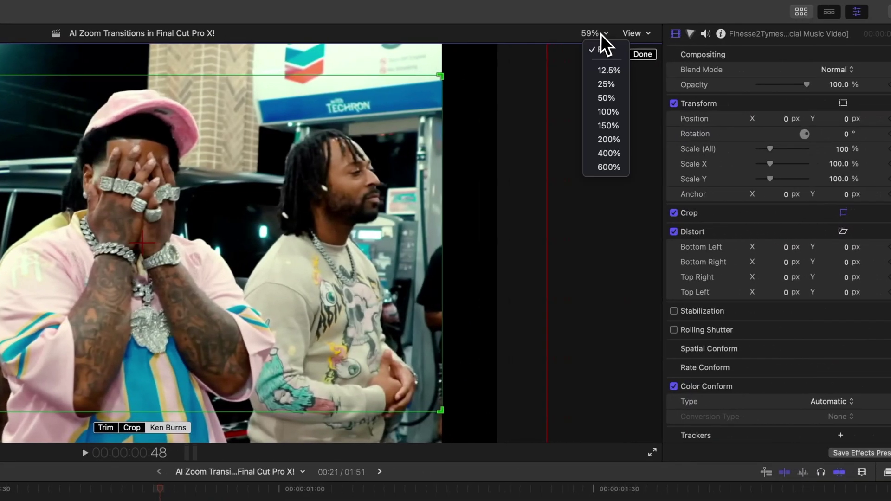
click(606, 98)
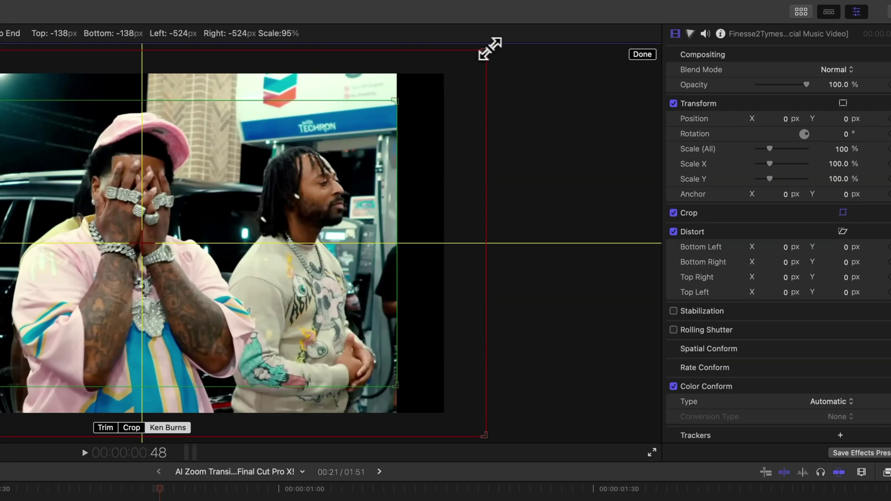
click(642, 55)
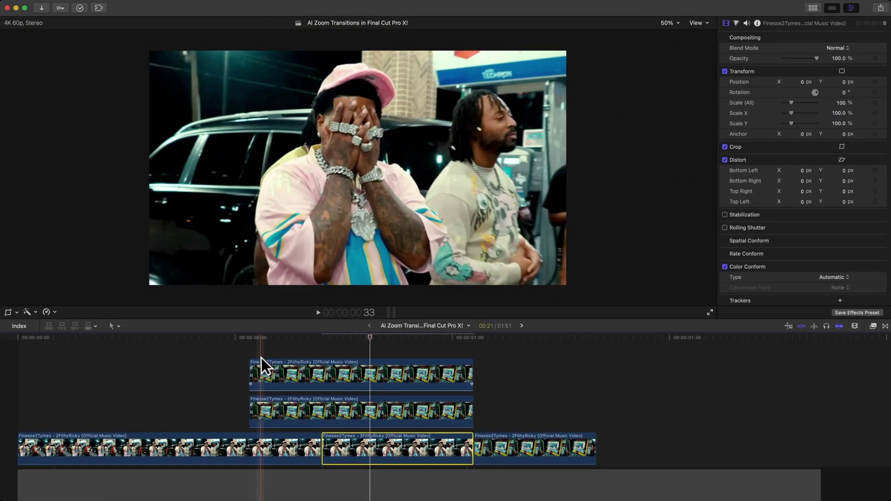
Play back the zoom transition around the masked copies and park the playhead at frame 23
key(space)
key(space)
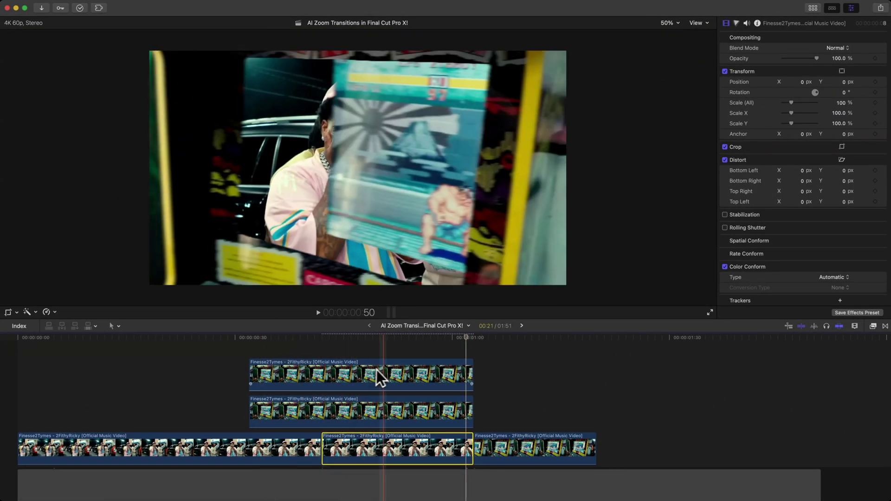
drag(333, 338, 190, 351)
key(space)
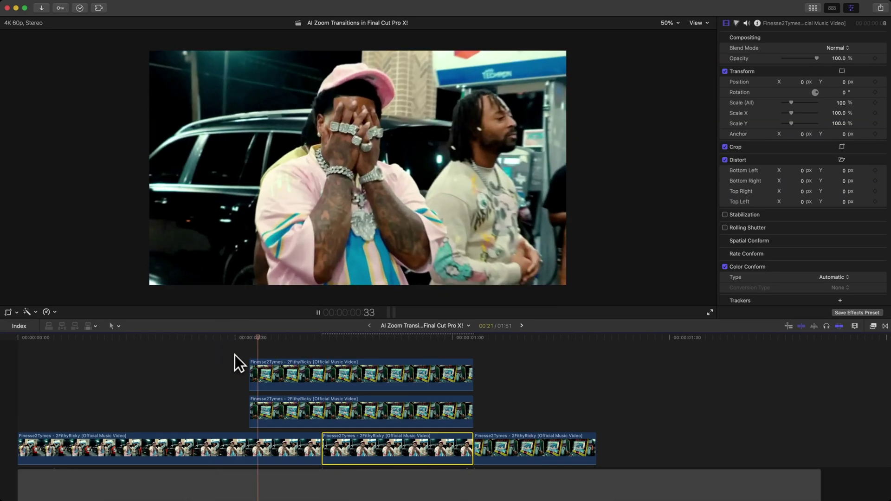
click(184, 338)
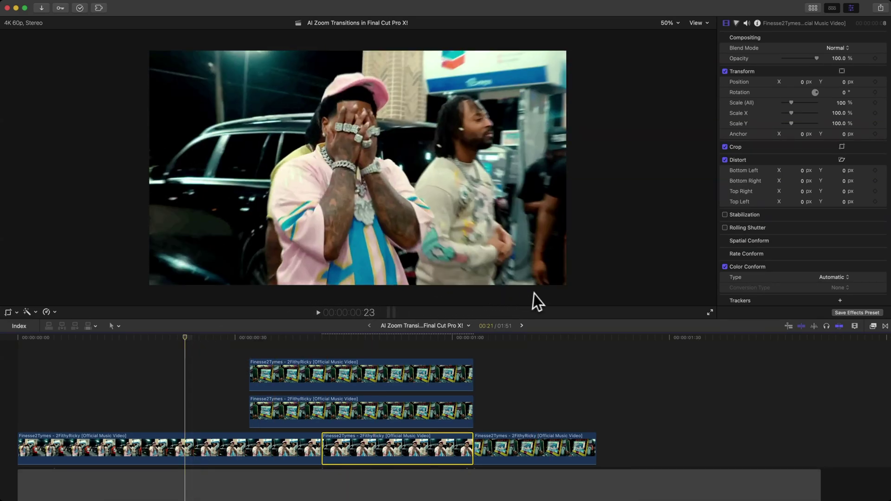
Open the mExtension window and browse the MotionVFX site's deals, collections, DesignStudio page and mType Doodle collection
click(100, 8)
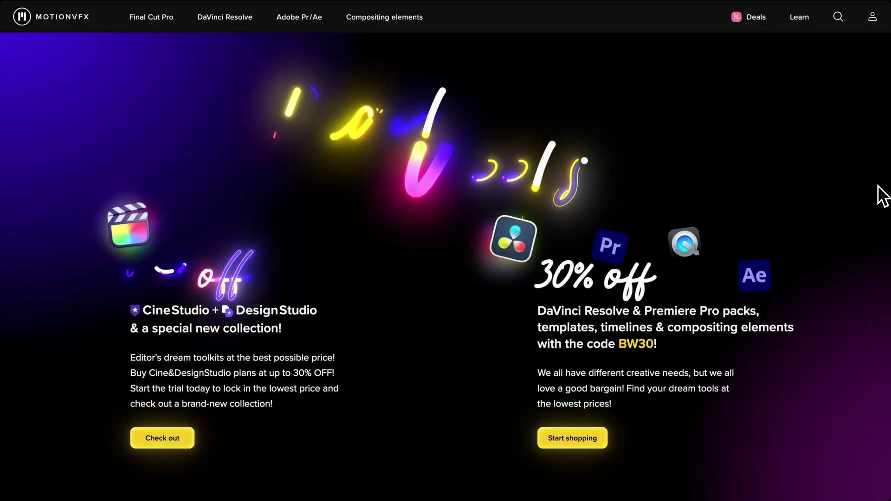
scroll(883, 196, down, 3)
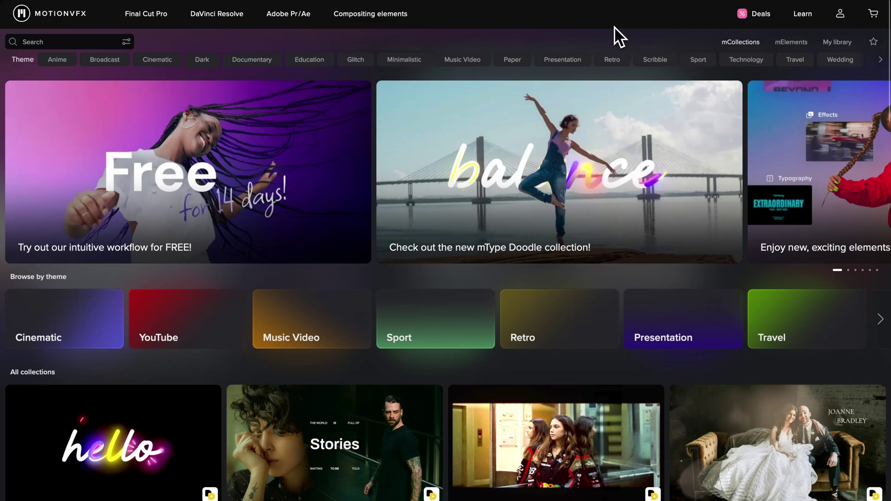
scroll(613, 27, down, 5)
scroll(614, 27, down, 2)
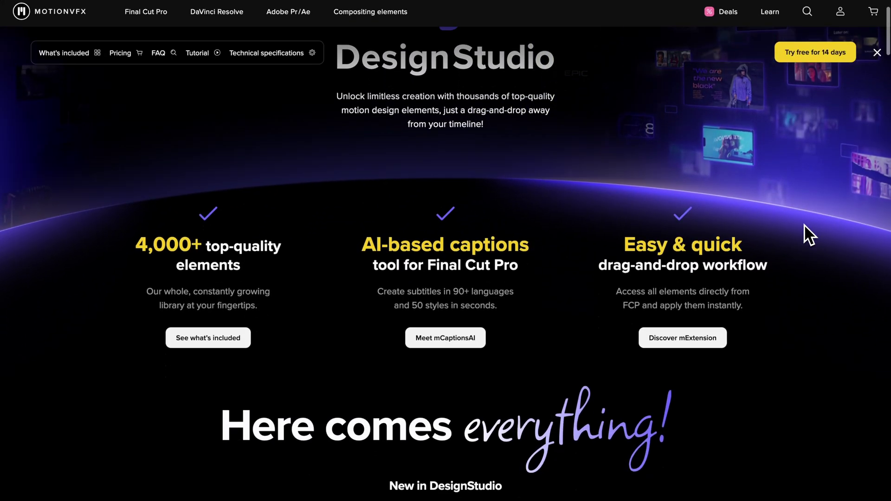
scroll(803, 224, down, 6)
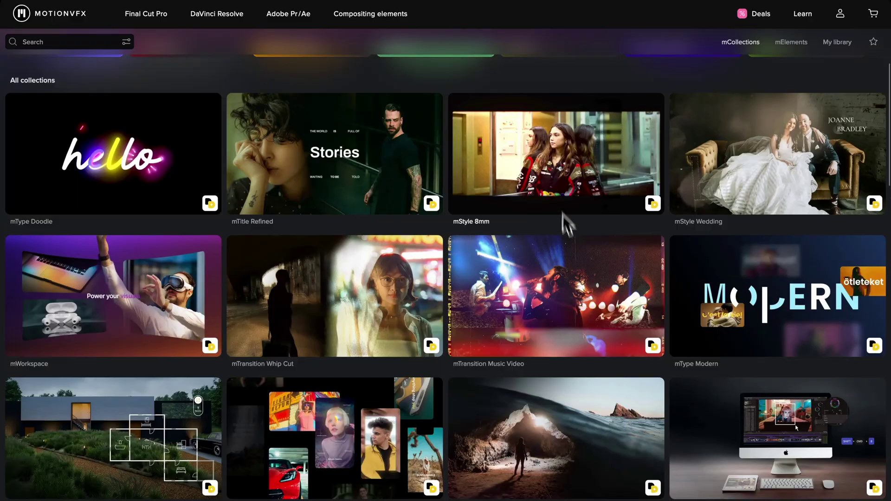
scroll(556, 286, down, 4)
scroll(555, 287, down, 2)
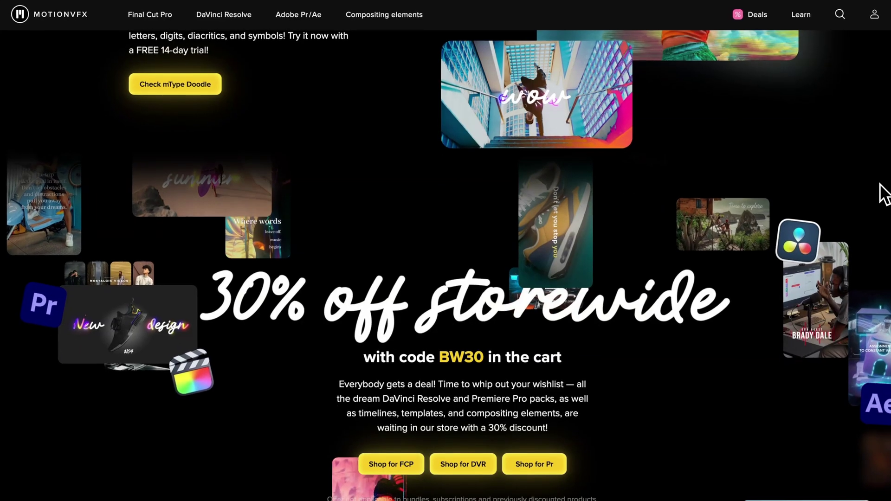
scroll(881, 193, down, 2)
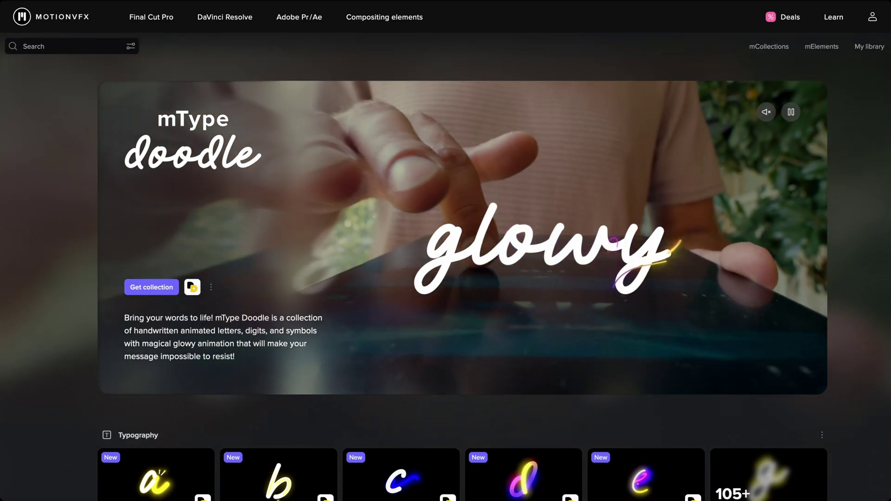
scroll(282, 171, down, 5)
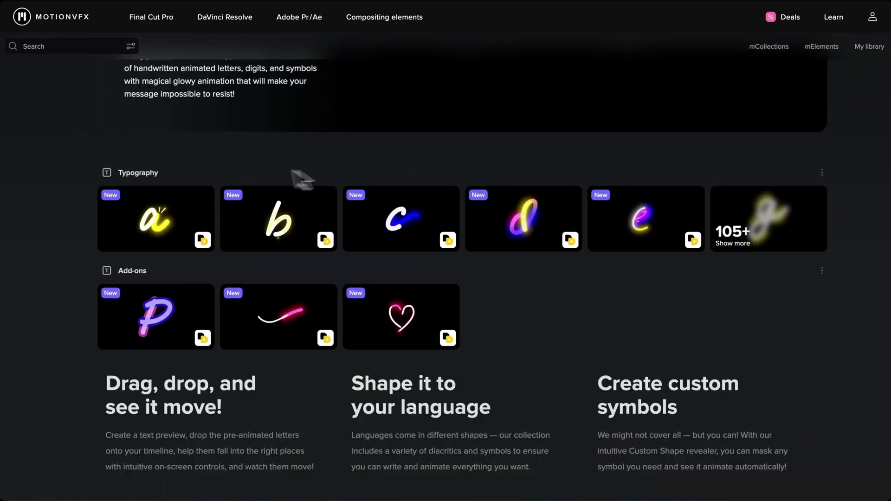
scroll(602, 421, down, 8)
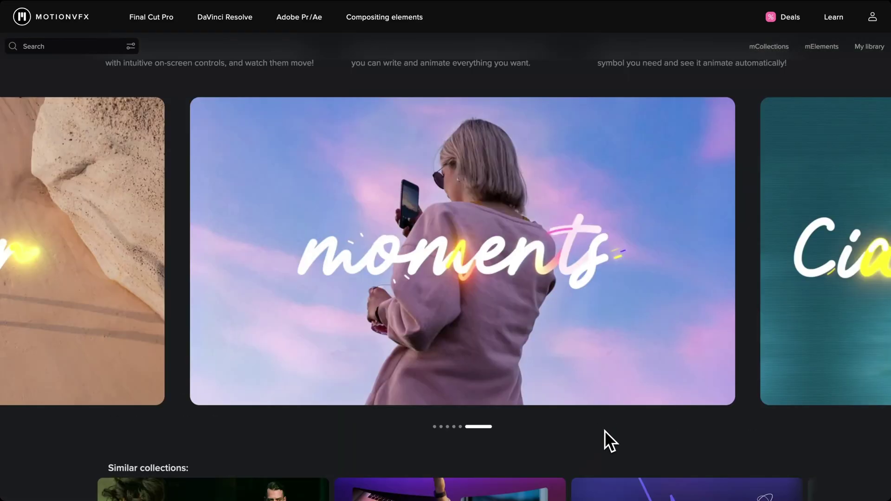
scroll(605, 430, down, 1)
scroll(605, 431, up, 15)
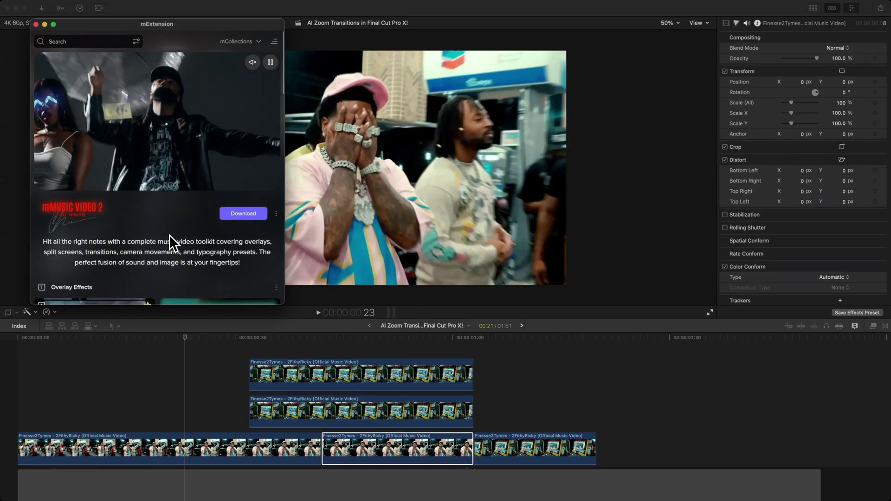
Open the favorite elements in mExtension and preview the Artistic #JGGK overlay effect
scroll(169, 235, down, 4)
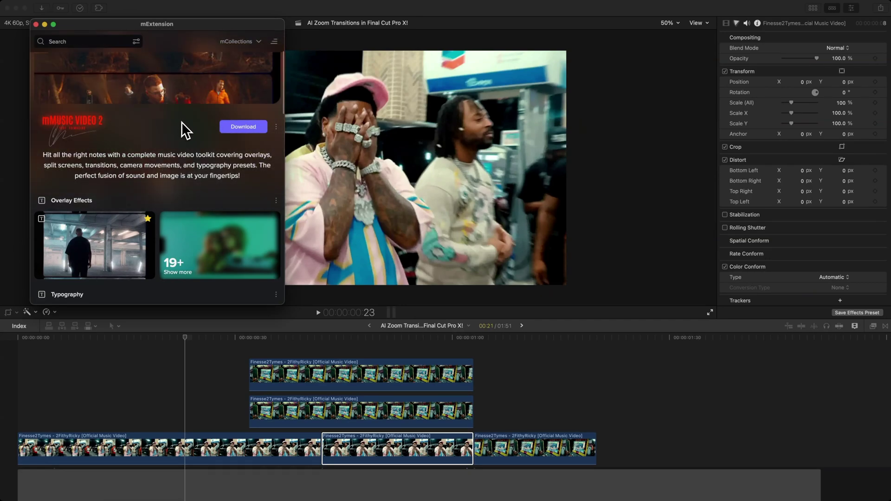
click(81, 41)
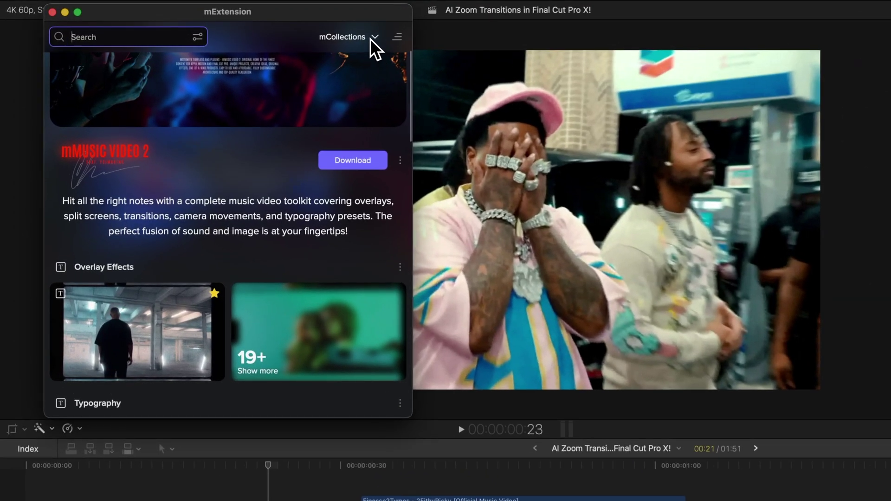
click(255, 43)
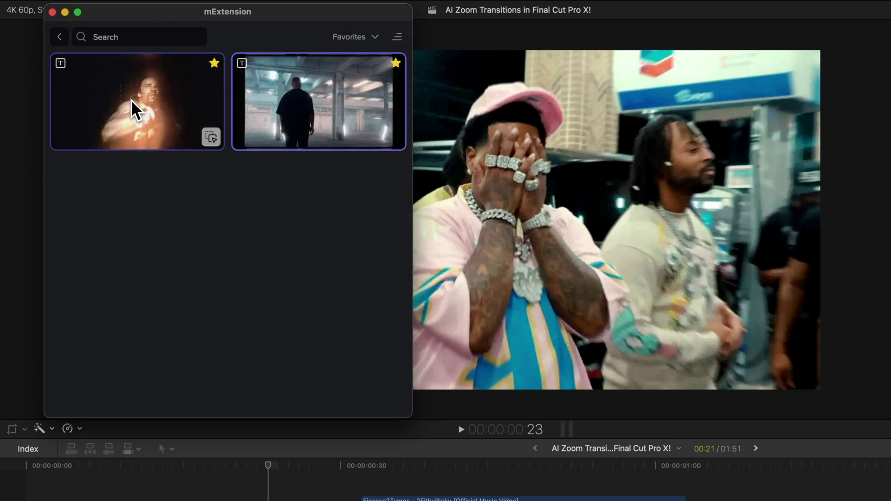
click(132, 101)
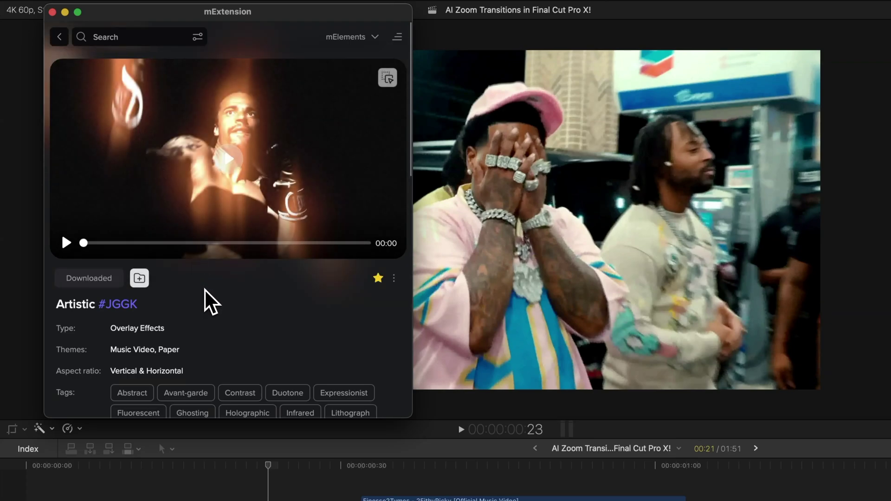
click(65, 243)
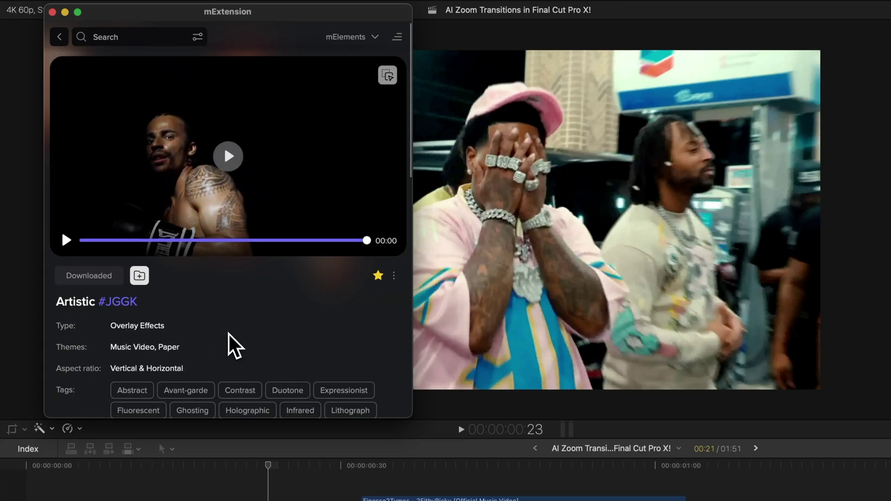
Examine the details of Artistic #JGGK and the mRestyle 2 collection it belongs to, returning to the element's page
scroll(235, 346, down, 3)
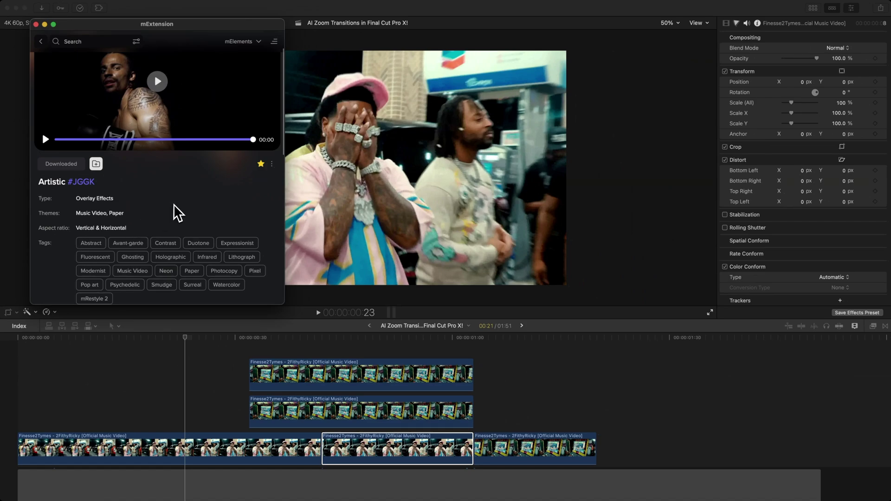
scroll(175, 213, down, 5)
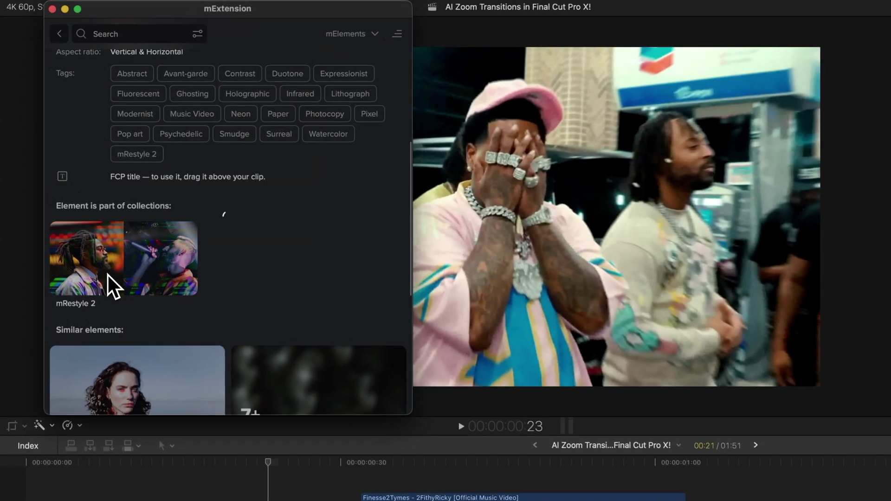
click(79, 216)
scroll(201, 248, down, 3)
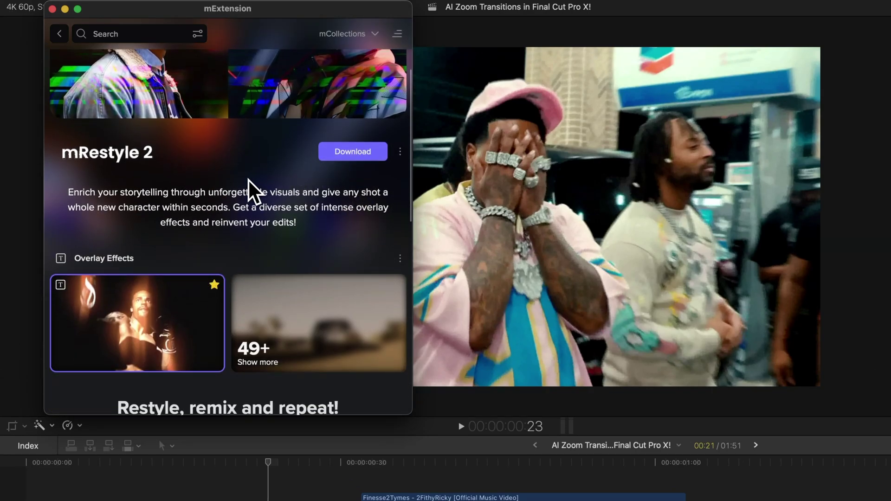
scroll(247, 179, down, 10)
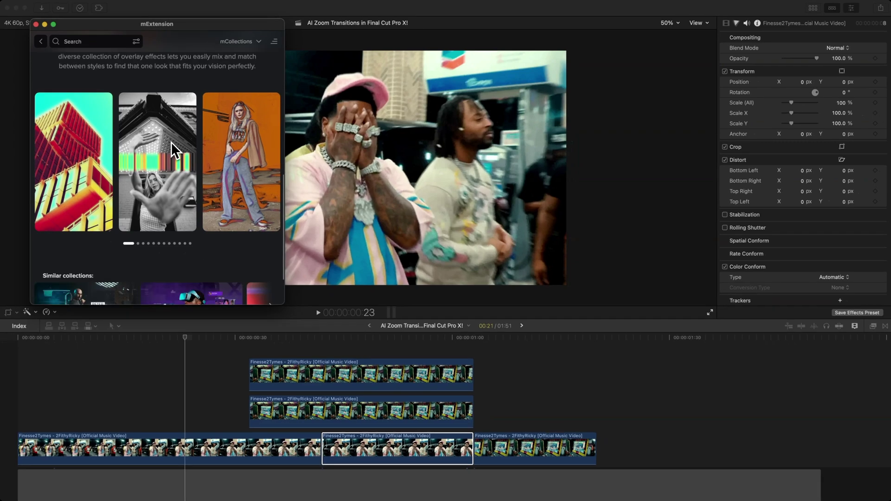
click(175, 150)
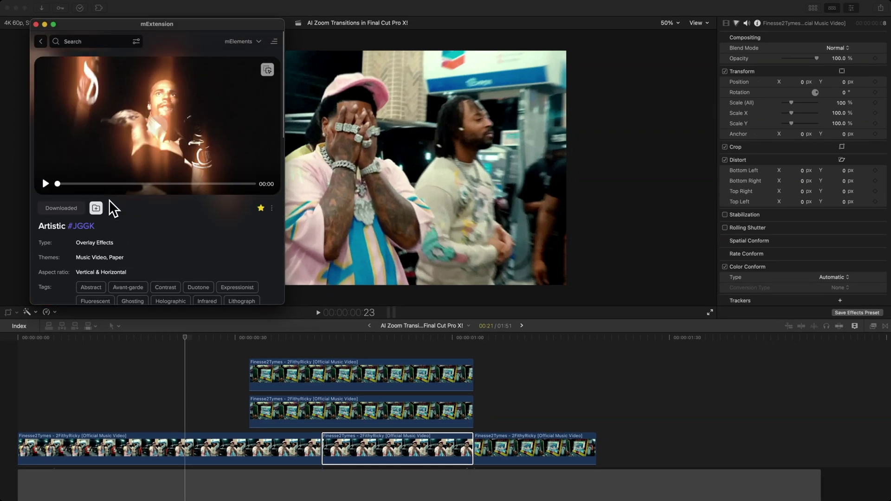
scroll(75, 214, down, 1)
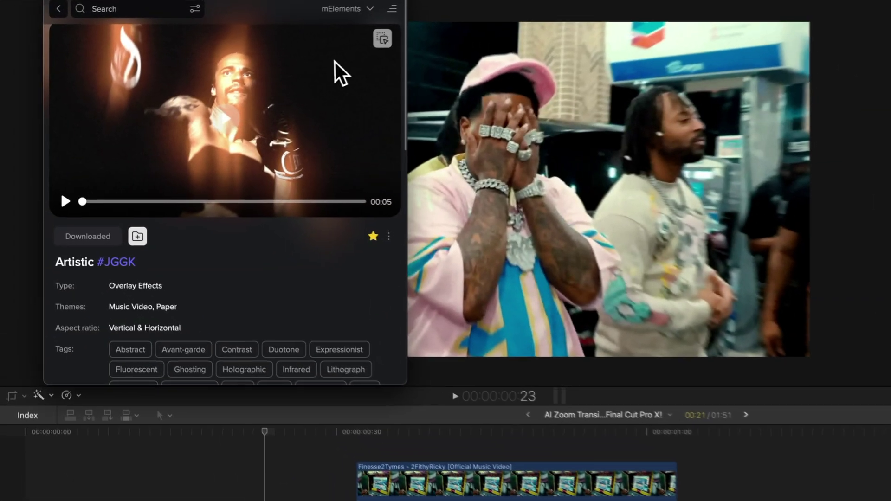
Add the Artistic #JGGK overlay above all clips from the timeline's start and cut off the part beyond the last clip
drag(233, 89, 862, 331)
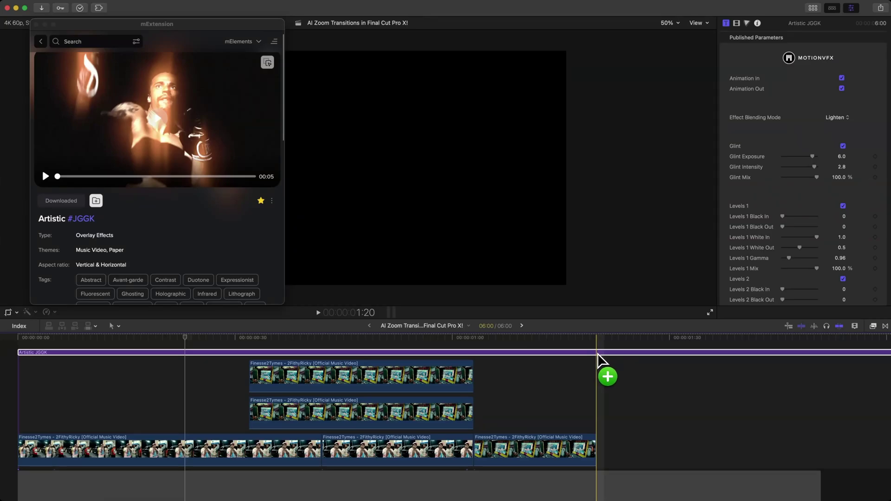
key(super+b)
click(627, 463)
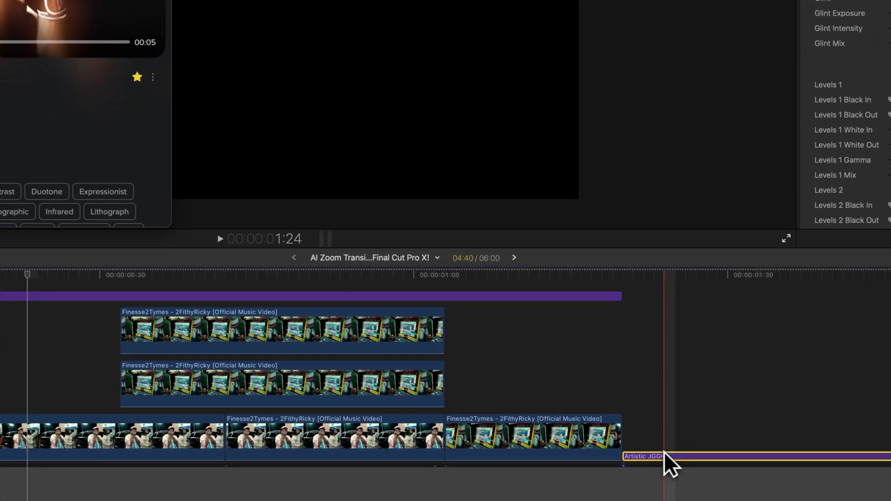
key(Delete)
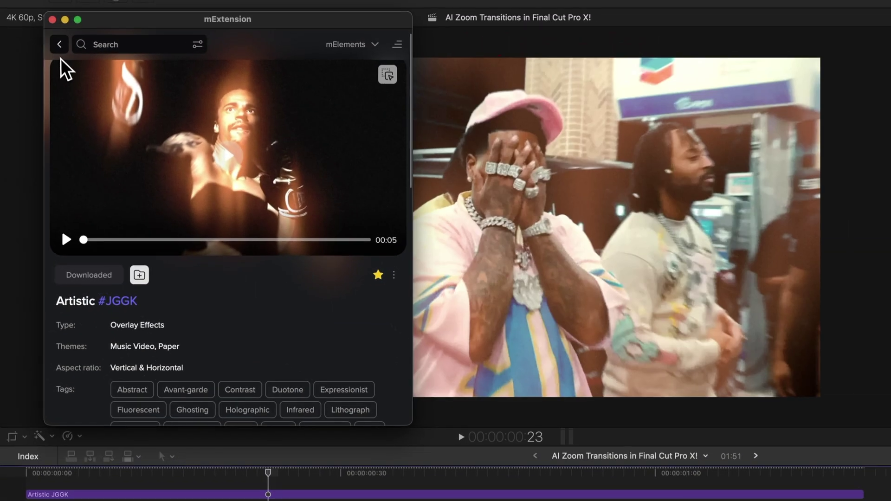
Open Film Matte #VW53 from the mExtension favorites, look through its details and play its preview
click(54, 40)
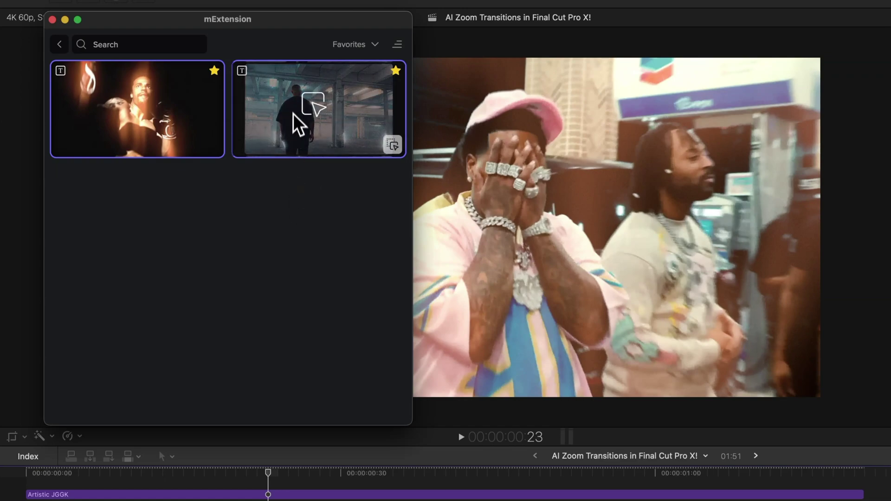
click(295, 116)
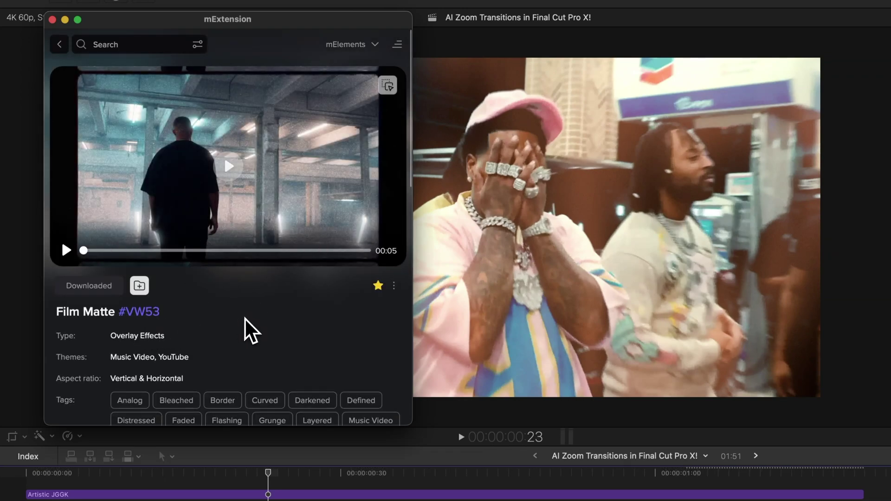
scroll(139, 298, down, 3)
scroll(190, 302, down, 2)
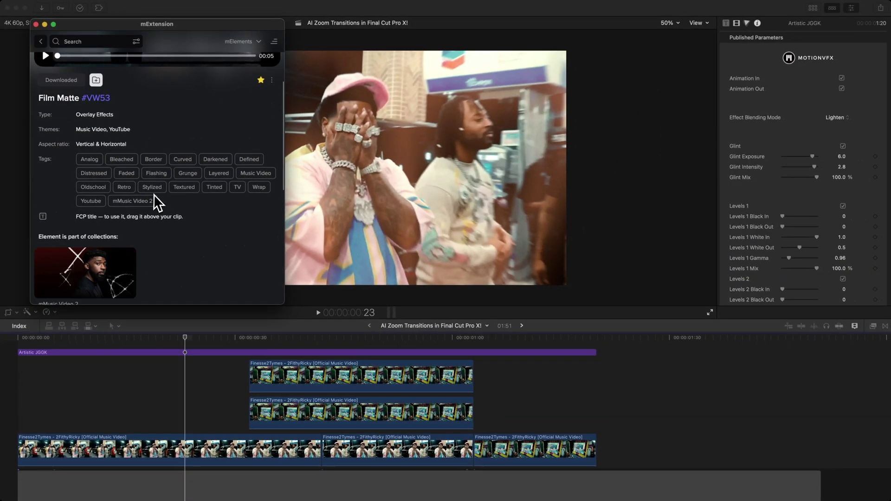
scroll(180, 229, down, 2)
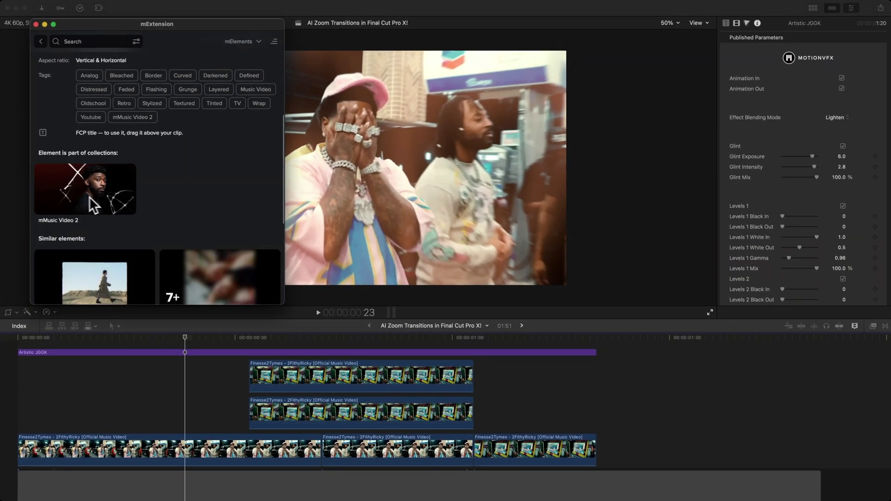
scroll(180, 183, up, 8)
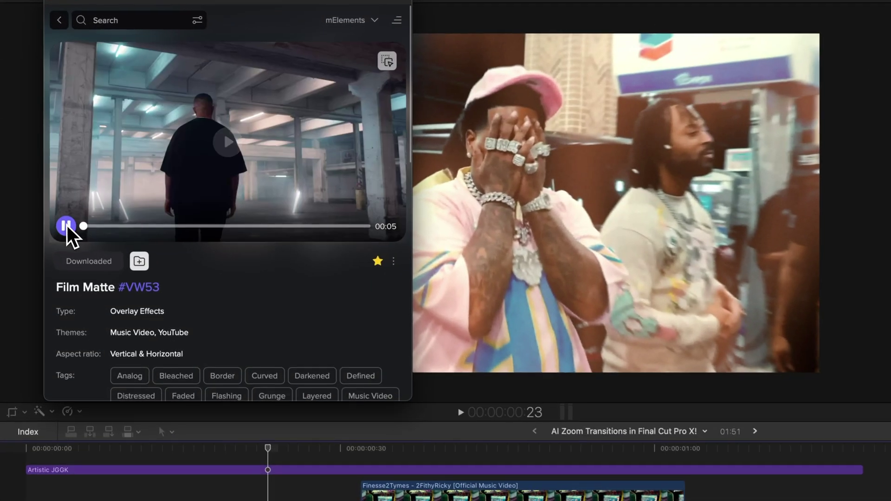
click(45, 184)
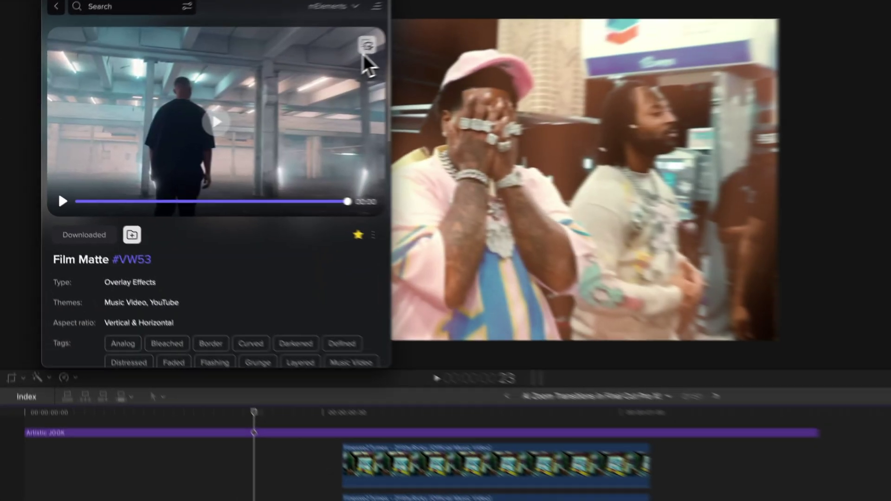
Add the Film Matte #VW53 overlay above the Artistic JGGK title and remove the part beyond the last clip
drag(387, 61, 92, 467)
drag(91, 307, 25, 309)
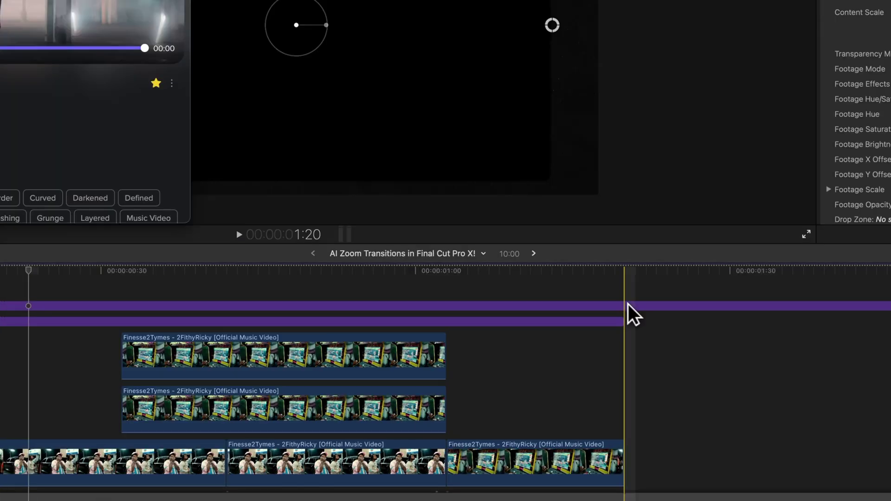
click(627, 304)
key(Delete)
key(super+z)
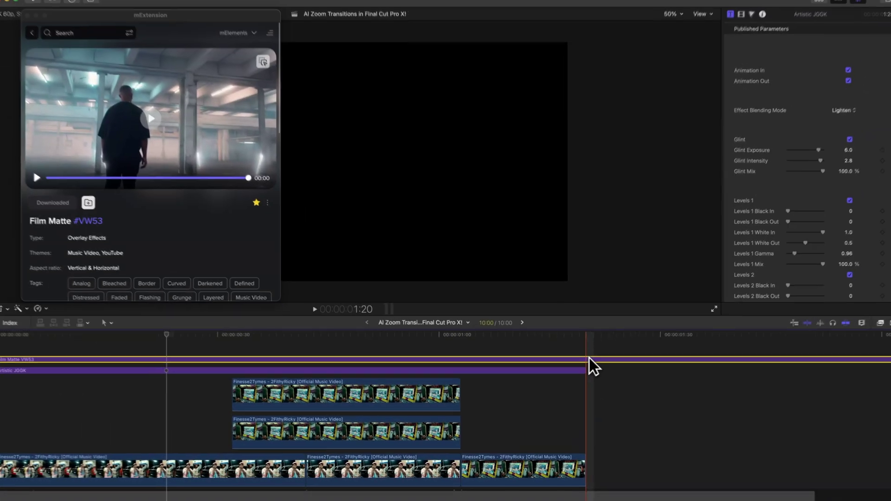
key(super+b)
key(Delete)
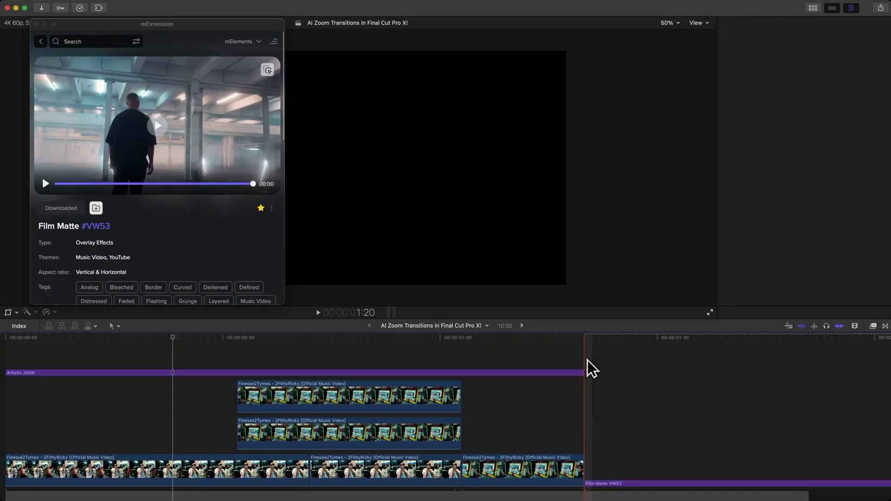
key(super+z)
click(614, 483)
key(Delete)
Align the Film Matte VW53 title with the start of the timeline and play back the transition with both overlays
drag(125, 354, 246, 355)
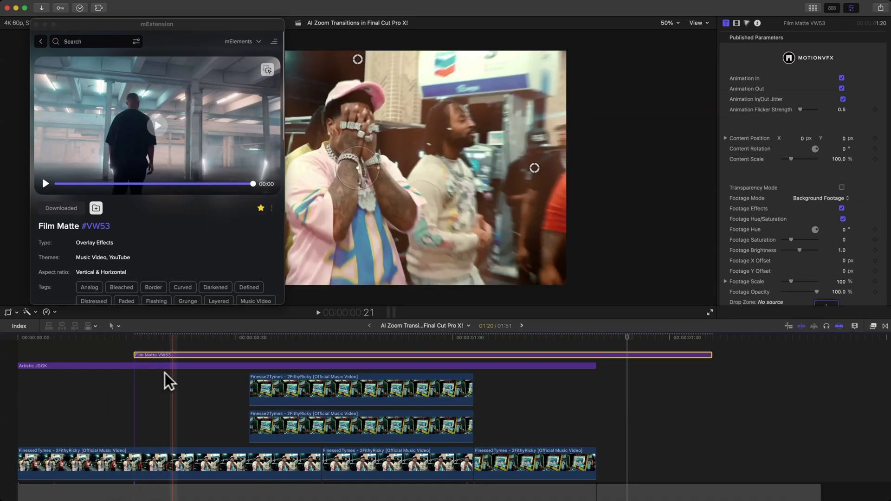
click(36, 24)
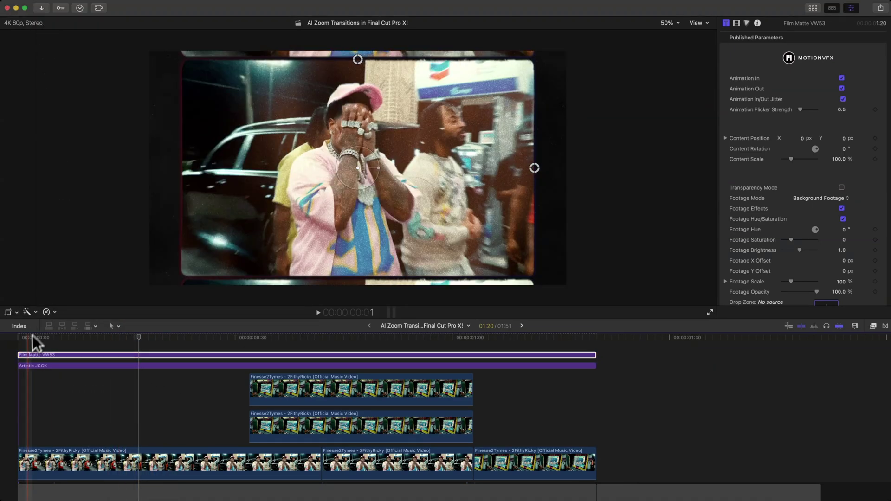
key(space)
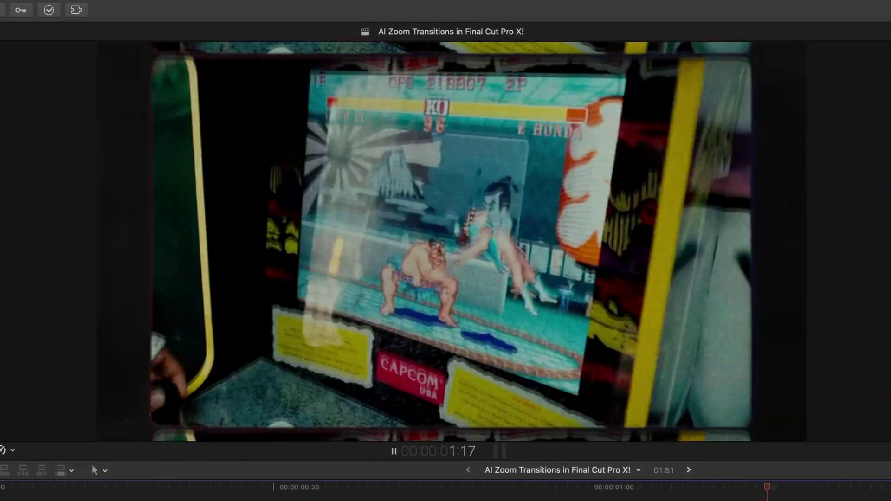